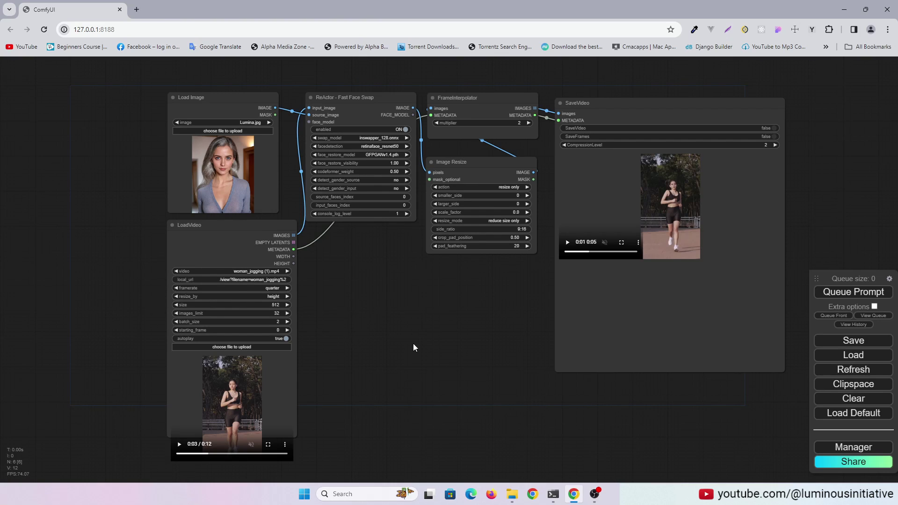
Play and then pause the input jogging video preview in the workflow
{"action": "scroll", "coordinate": [366, 340], "scroll_direction": "up", "scroll_amount": 12}
{"action": "left_click_drag", "start_coordinate": [489, 329], "coordinate": [627, 209]}
{"action": "left_click", "coordinate": [101, 435]}
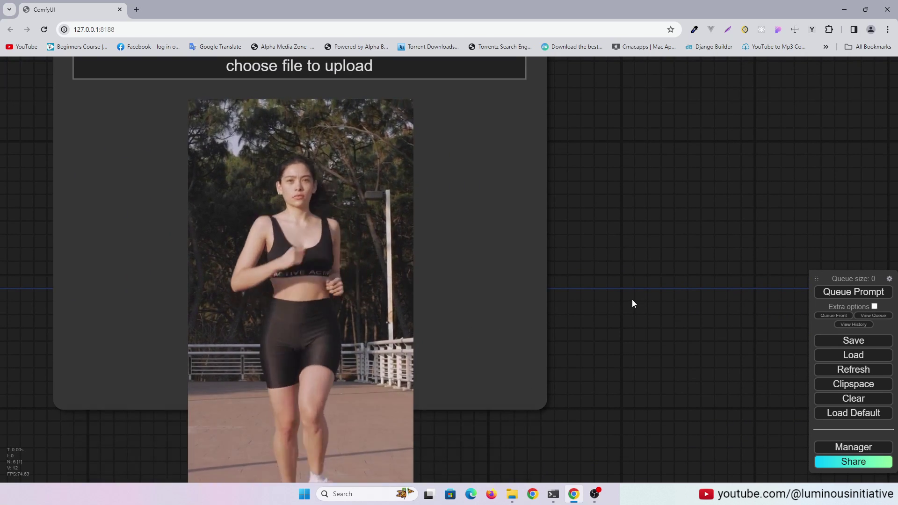
{"action": "left_click_drag", "start_coordinate": [632, 299], "coordinate": [638, 293]}
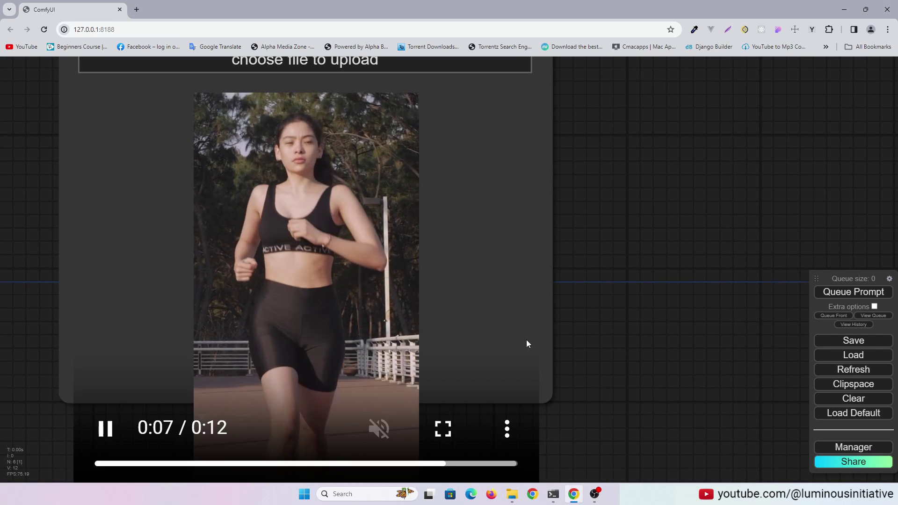
{"action": "left_click", "coordinate": [105, 432]}
Pan across the ReActor and Image Resize nodes to the enlarged SaveVideo output preview
{"action": "scroll", "coordinate": [631, 336], "scroll_direction": "up", "scroll_amount": 3}
{"action": "scroll", "coordinate": [621, 279], "scroll_direction": "down", "scroll_amount": 1}
{"action": "scroll", "coordinate": [620, 280], "scroll_direction": "up", "scroll_amount": 5}
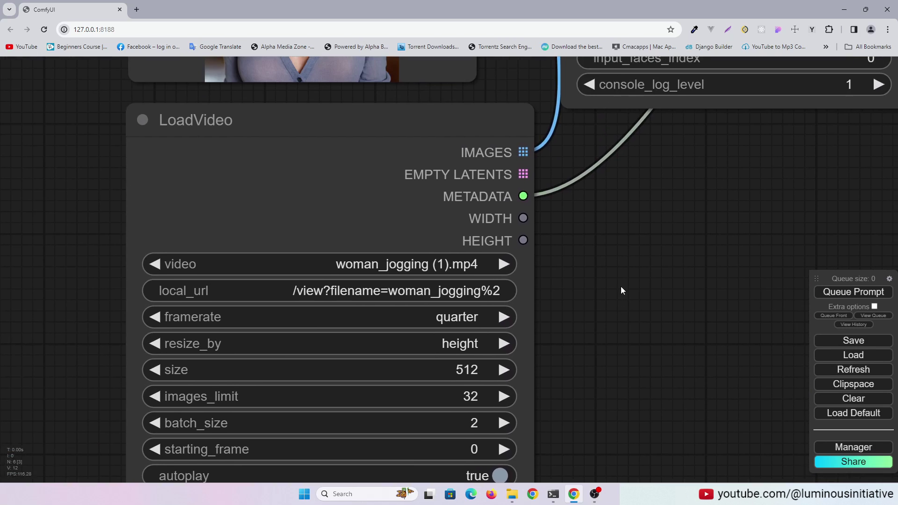
{"action": "scroll", "coordinate": [619, 243], "scroll_direction": "down", "scroll_amount": 3}
{"action": "scroll", "coordinate": [180, 237], "scroll_direction": "up", "scroll_amount": 5}
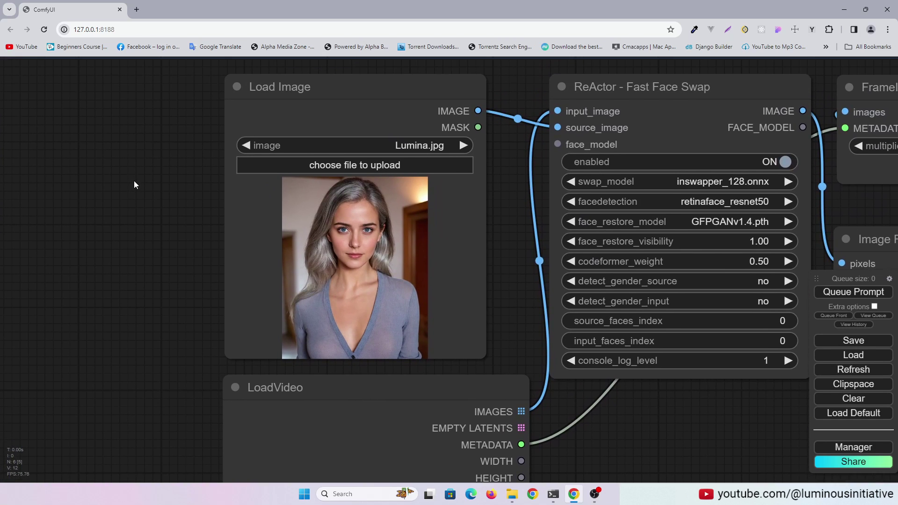
{"action": "scroll", "coordinate": [153, 208], "scroll_direction": "up", "scroll_amount": 3}
{"action": "scroll", "coordinate": [666, 270], "scroll_direction": "up", "scroll_amount": 2}
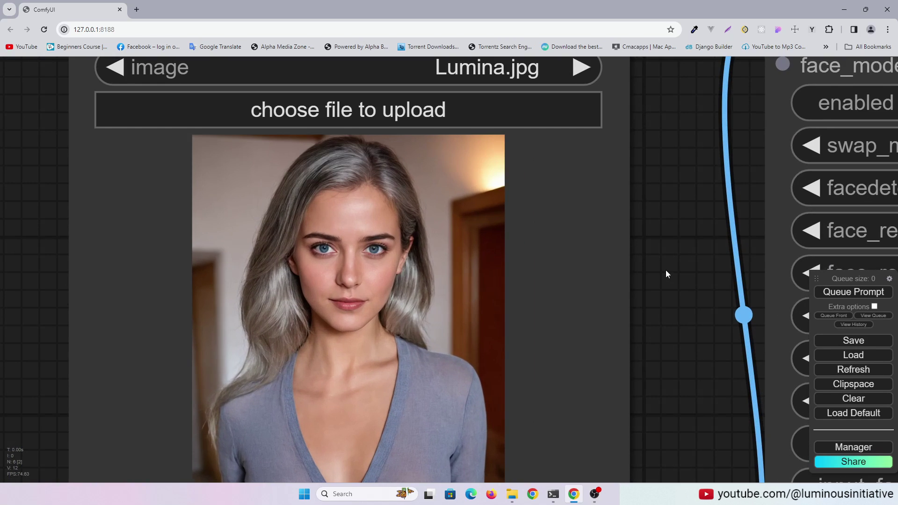
{"action": "scroll", "coordinate": [666, 270], "scroll_direction": "down", "scroll_amount": 3}
{"action": "left_click_drag", "start_coordinate": [666, 274], "coordinate": [417, 160]}
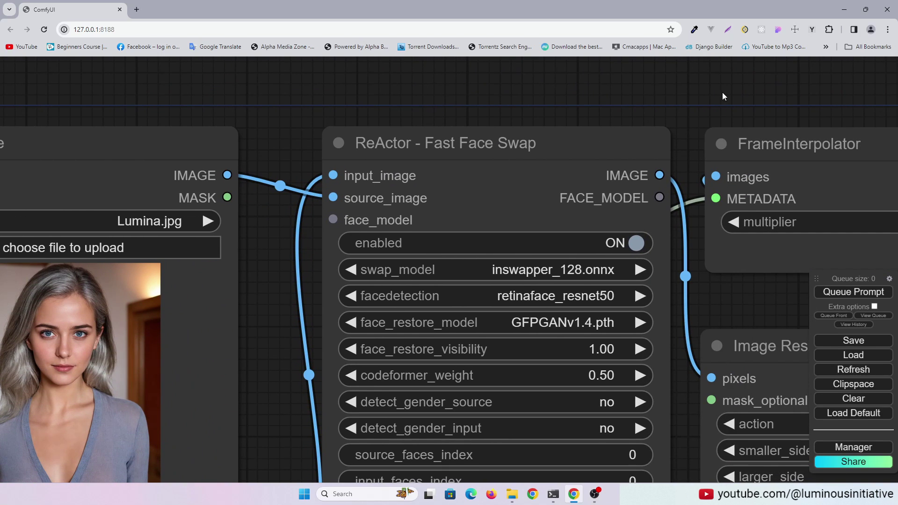
{"action": "scroll", "coordinate": [629, 92], "scroll_direction": "down", "scroll_amount": 1}
{"action": "scroll", "coordinate": [720, 274], "scroll_direction": "down", "scroll_amount": 1}
{"action": "left_click_drag", "start_coordinate": [720, 274], "coordinate": [211, 217]}
{"action": "left_click_drag", "start_coordinate": [515, 371], "coordinate": [408, 243]}
{"action": "scroll", "coordinate": [852, 187], "scroll_direction": "up", "scroll_amount": 4}
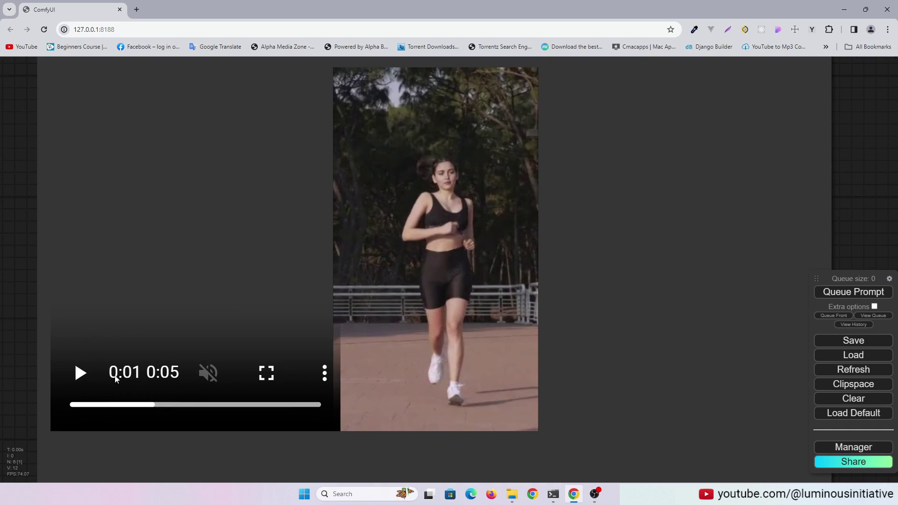
{"action": "scroll", "coordinate": [850, 171], "scroll_direction": "up", "scroll_amount": 3}
{"action": "left_click_drag", "start_coordinate": [851, 171], "coordinate": [883, 201]}
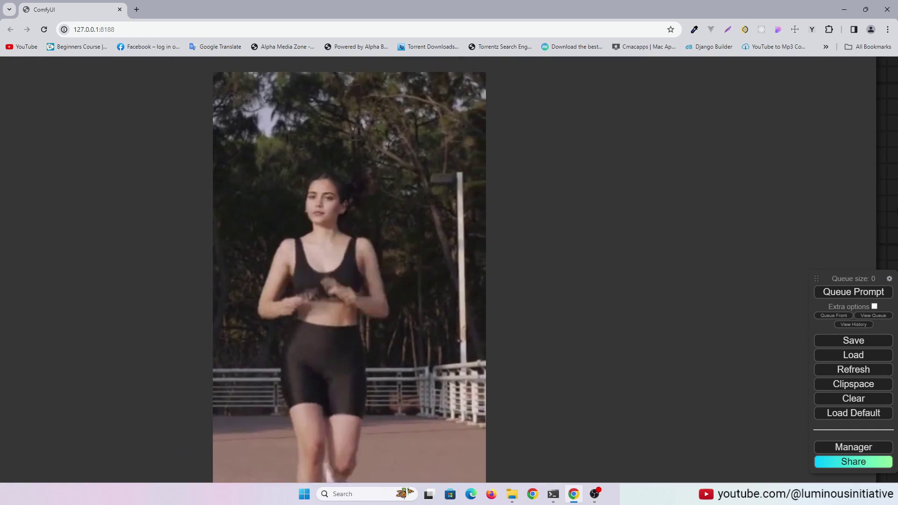
{"action": "scroll", "coordinate": [882, 198], "scroll_direction": "up", "scroll_amount": 2}
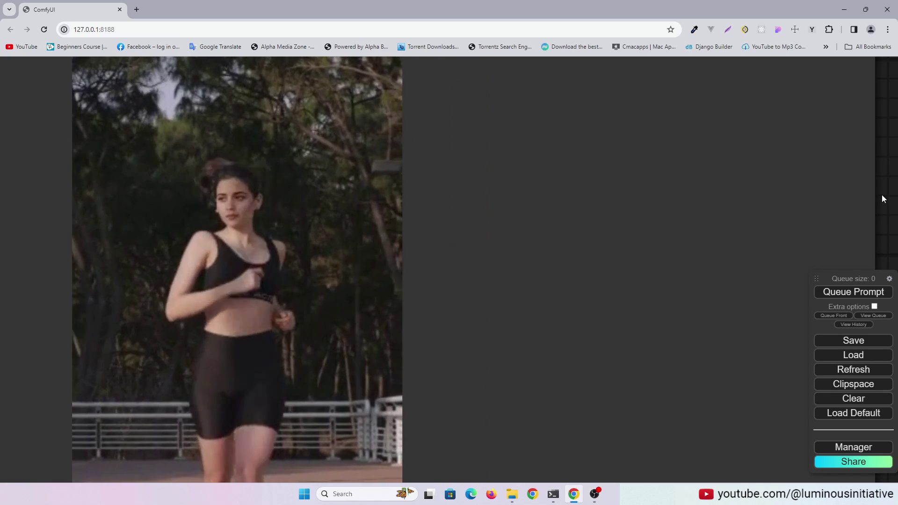
{"action": "scroll", "coordinate": [882, 195], "scroll_direction": "down", "scroll_amount": 6}
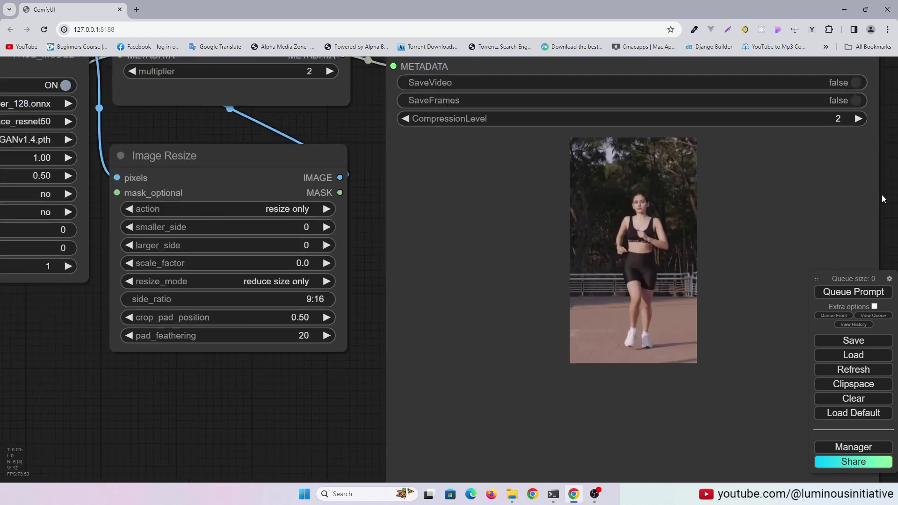
{"action": "scroll", "coordinate": [467, 360], "scroll_direction": "down", "scroll_amount": 2}
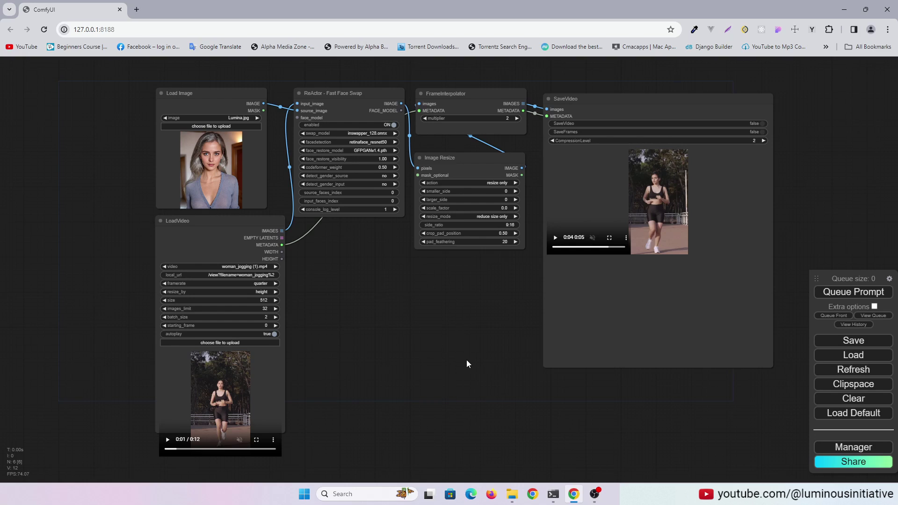
Open ComfyUI Manager and select the ComfyUI-N-Nodes and comfyui-reactor-node folders in custom_nodes
{"action": "left_click", "coordinate": [835, 450]}
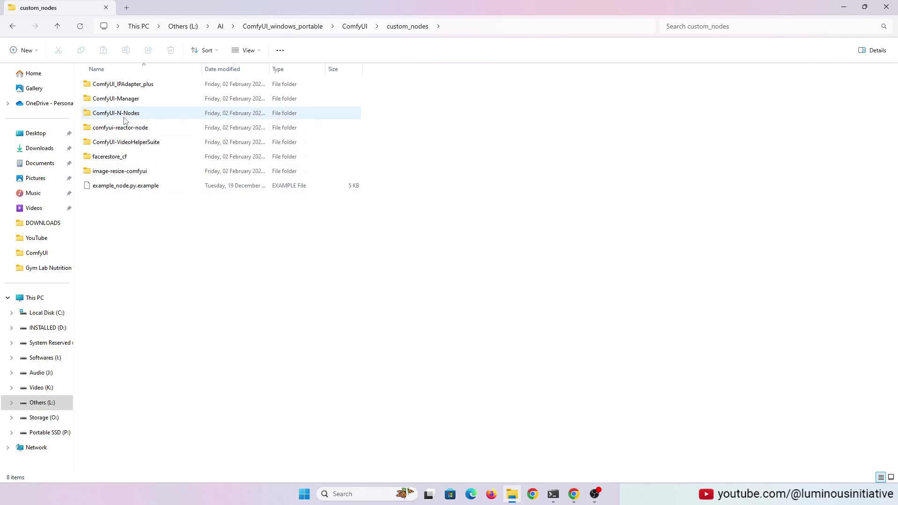
{"action": "left_click", "coordinate": [125, 120]}
{"action": "left_click", "coordinate": [196, 131], "text": "ctrl"}
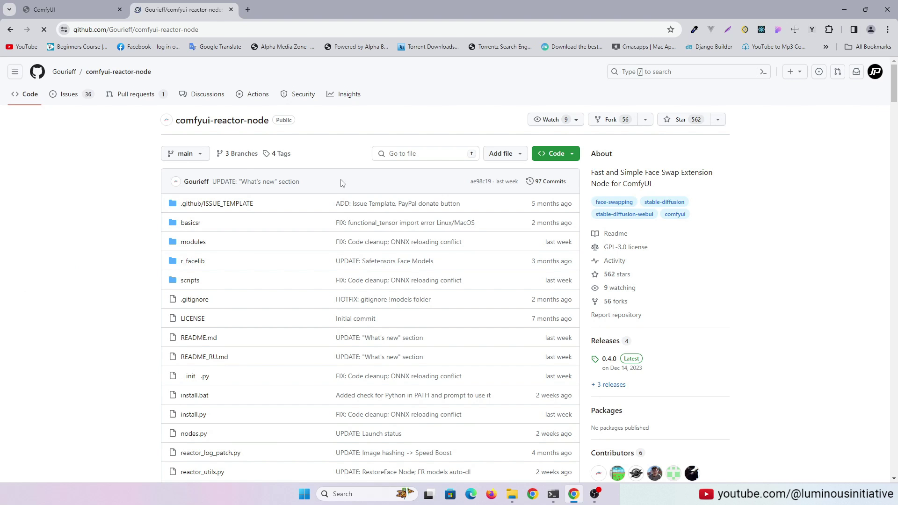
Expand the README's Standalone (Portable) ComfyUI for Windows steps and verify models\facerestore_models holds both models
{"action": "scroll", "coordinate": [341, 182], "scroll_direction": "down", "scroll_amount": 20}
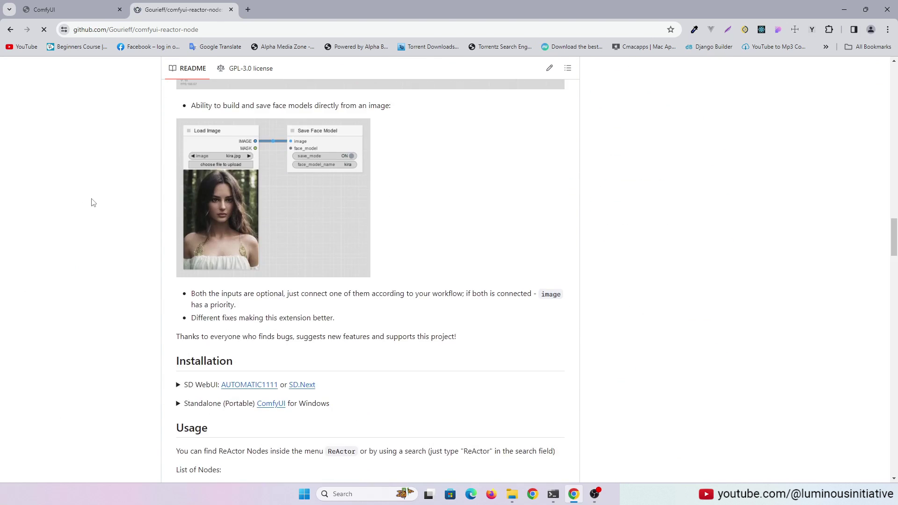
{"action": "left_click", "coordinate": [178, 153]}
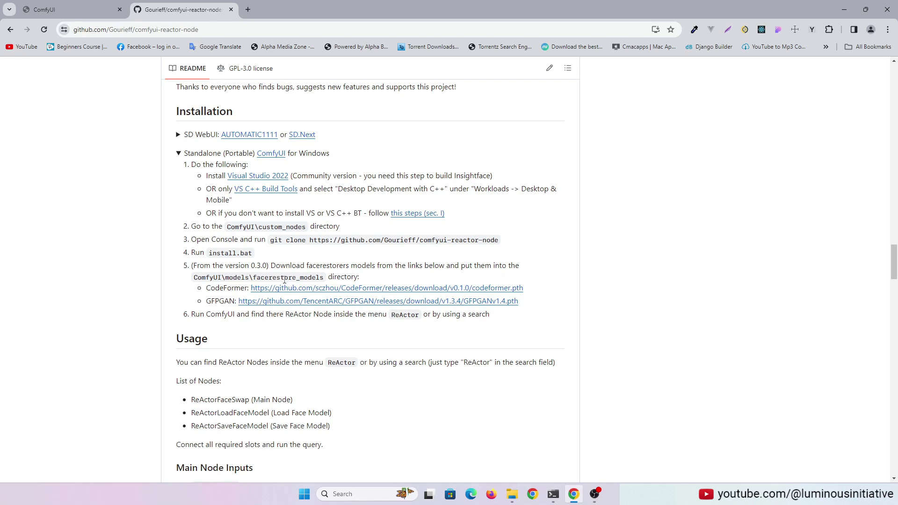
{"action": "left_click", "coordinate": [512, 494]}
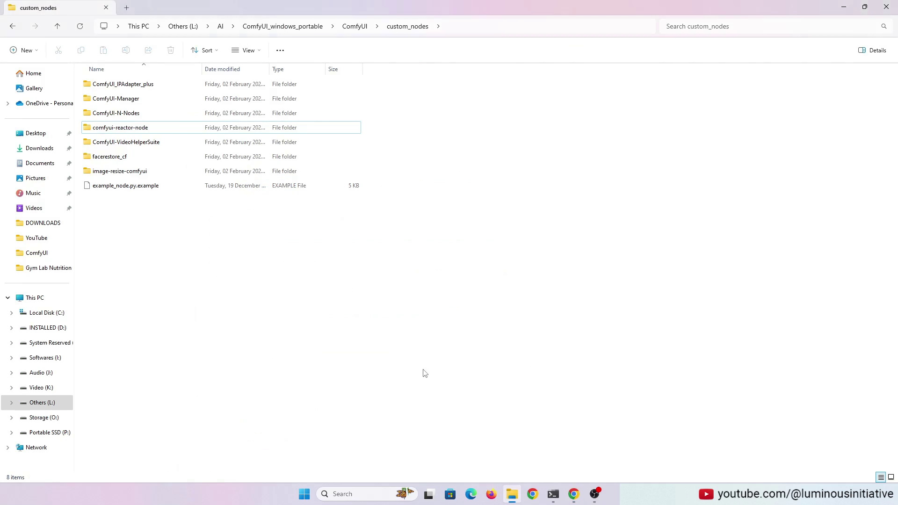
{"action": "left_click", "coordinate": [57, 29]}
{"action": "double_click", "coordinate": [132, 211]}
{"action": "double_click", "coordinate": [120, 202]}
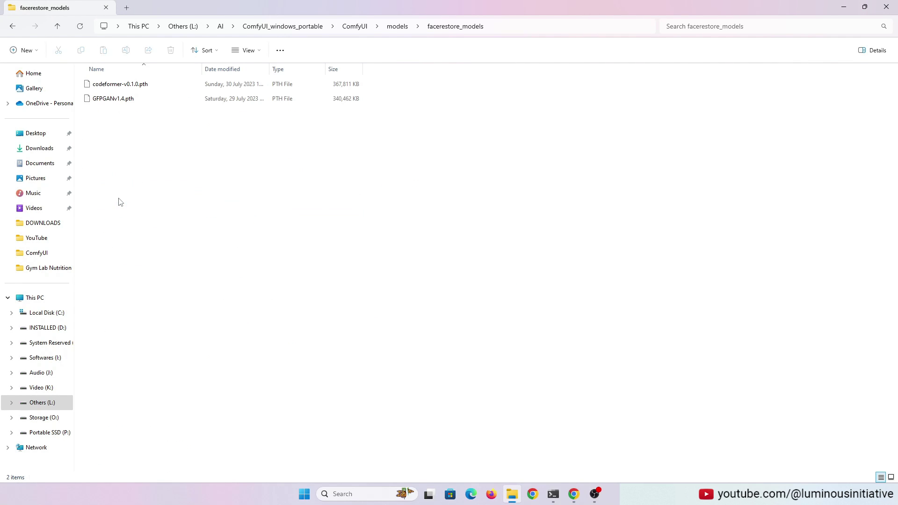
{"action": "left_click", "coordinate": [573, 493]}
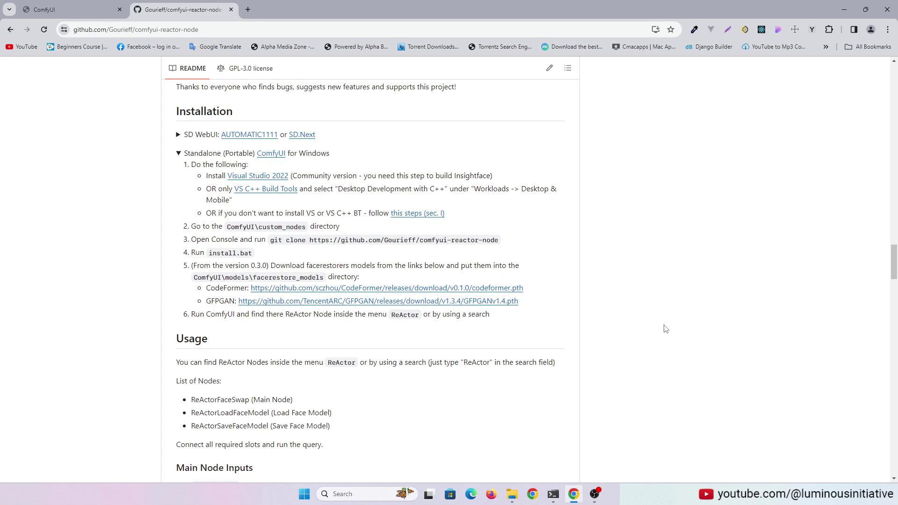
Scroll the README down to the Troubleshooting section on installing prebuilt Insightface
{"action": "scroll", "coordinate": [678, 281], "scroll_direction": "down", "scroll_amount": 20}
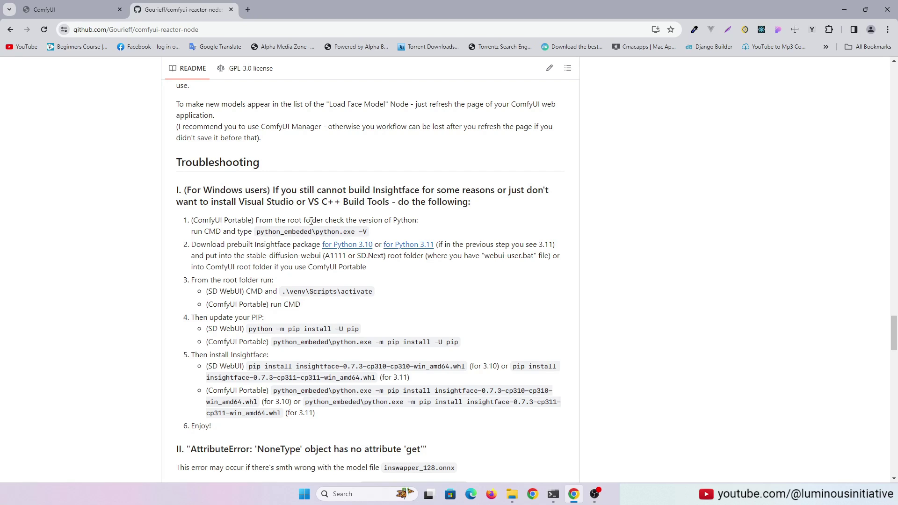
Open python_embeded in the portable install and check that python.exe is version 3.11
{"action": "key", "text": "alt+Tab"}
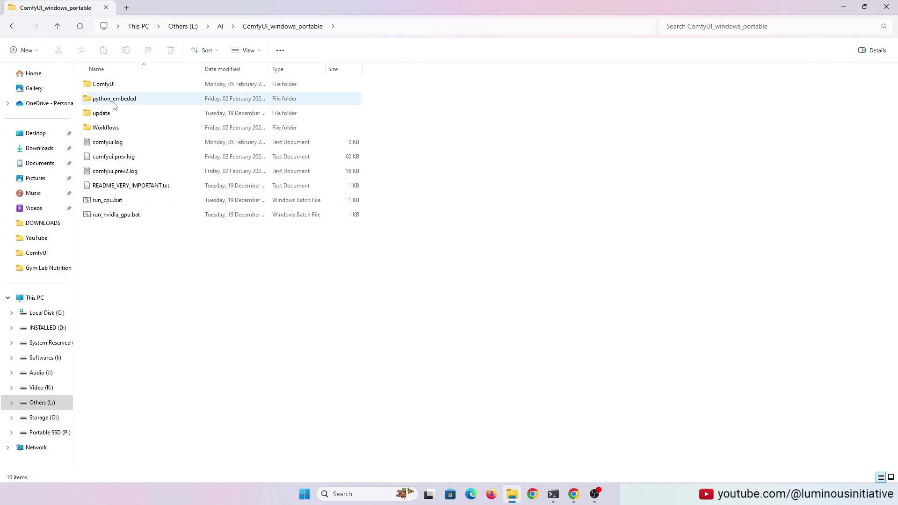
{"action": "double_click", "coordinate": [123, 104]}
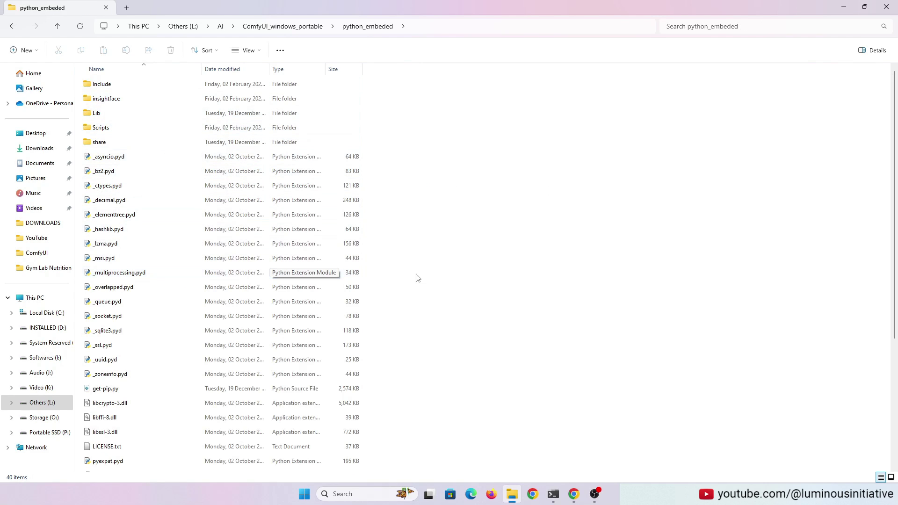
{"action": "scroll", "coordinate": [505, 278], "scroll_direction": "down", "scroll_amount": 3}
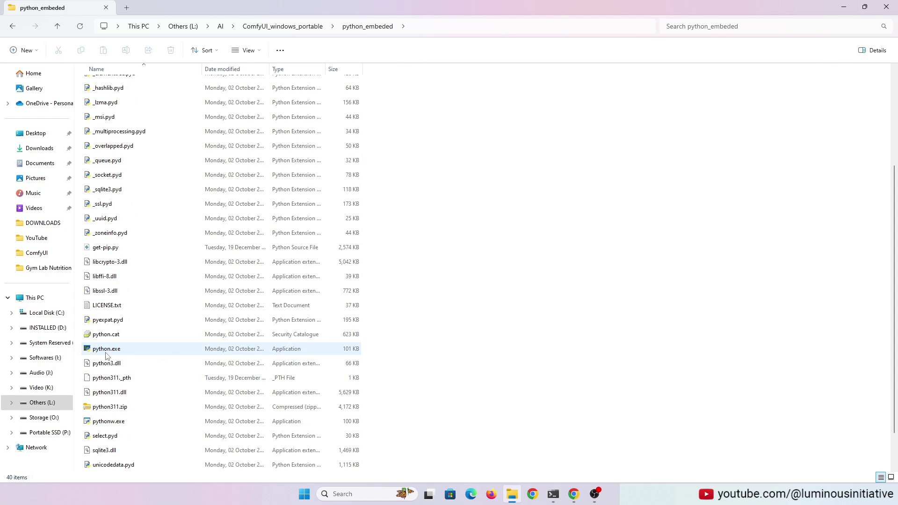
{"action": "mouse_move", "coordinate": [109, 354]}
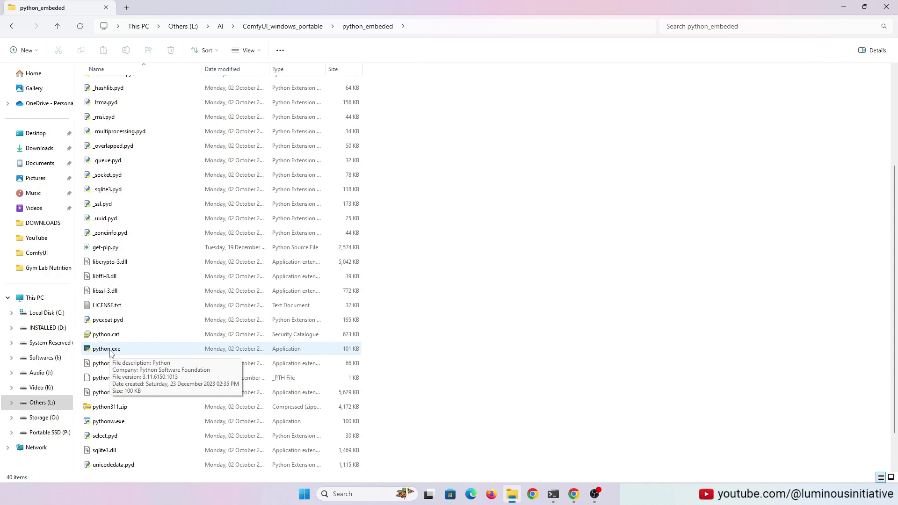
Copy the command 'python.exe -m pip install insightface-0.7.3-cp311-cp311-win_amd64.whl' from the README
{"action": "key", "text": "alt+Tab"}
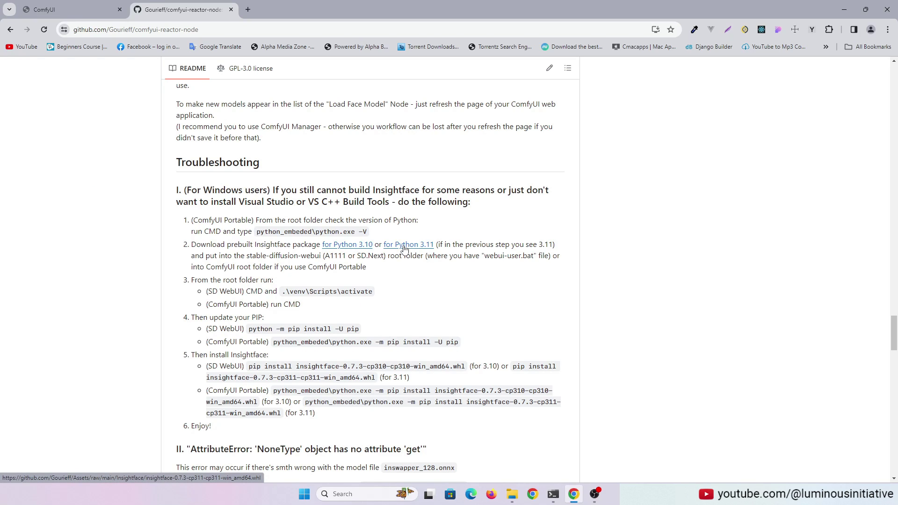
{"action": "left_click_drag", "start_coordinate": [366, 405], "coordinate": [282, 416]}
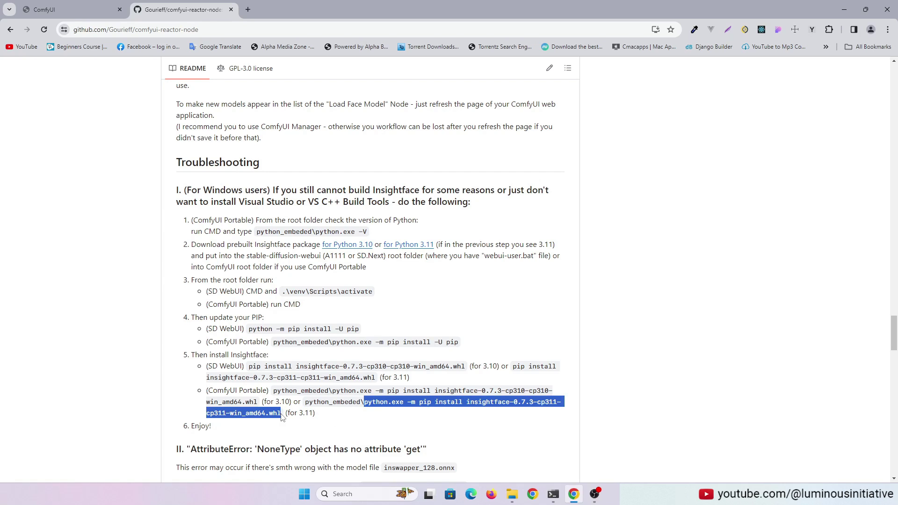
{"action": "right_click", "coordinate": [383, 401]}
{"action": "left_click", "coordinate": [423, 286]}
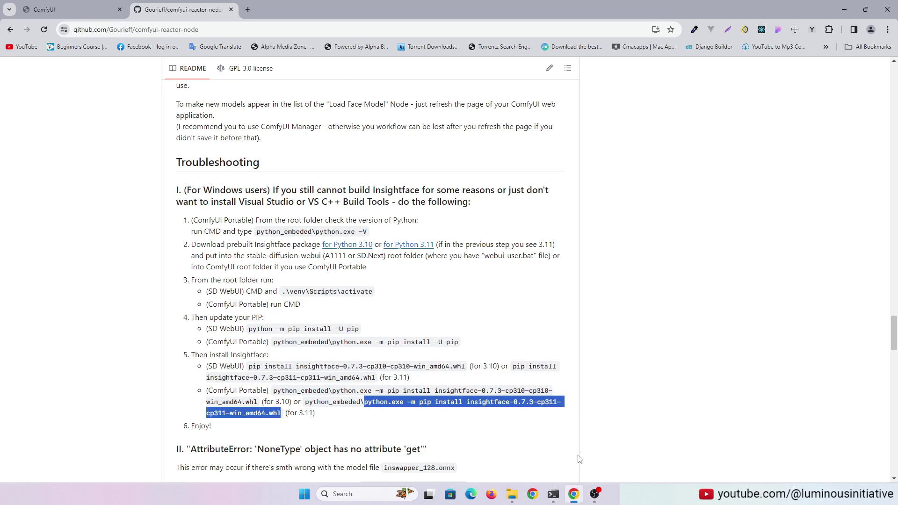
Open cmd in python_embeded, run the pasted Insightface install command, then close the window
{"action": "left_click", "coordinate": [512, 493]}
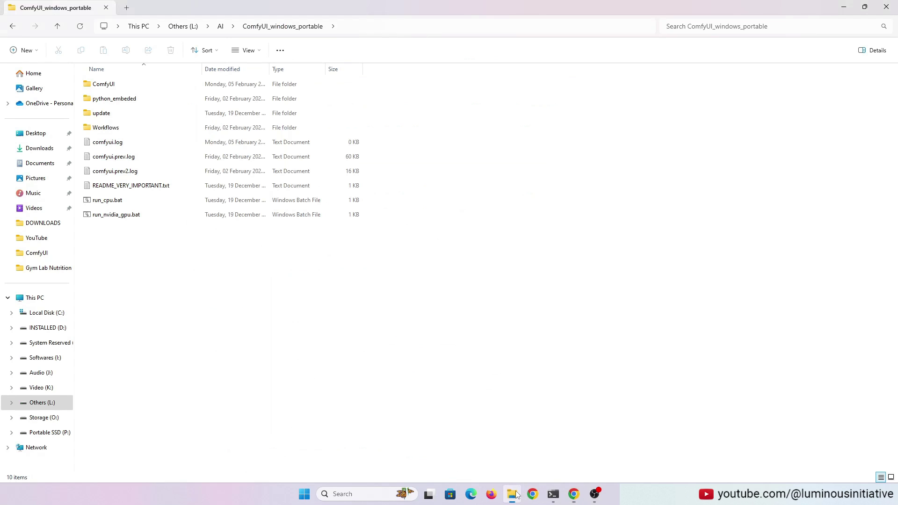
{"action": "double_click", "coordinate": [125, 101]}
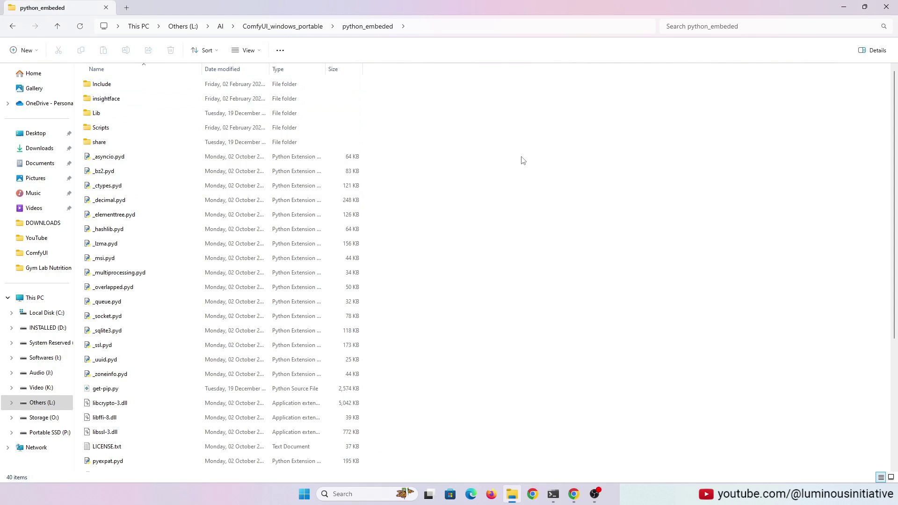
{"action": "left_click", "coordinate": [447, 27]}
{"action": "type", "text": "c"}
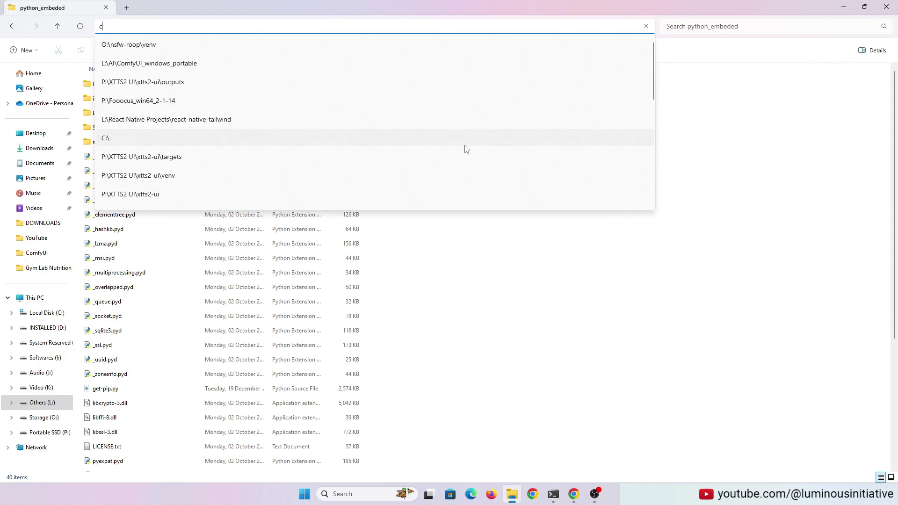
{"action": "type", "text": "md"}
{"action": "key", "text": "Return"}
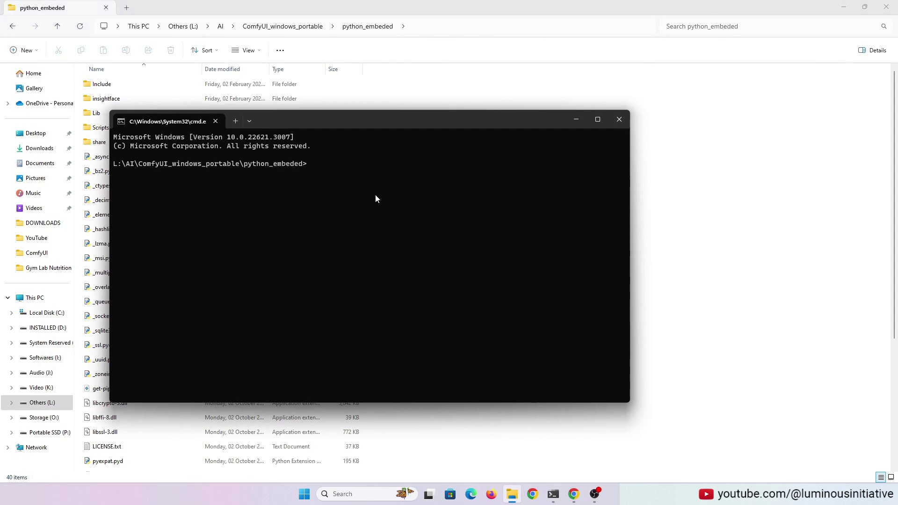
{"action": "key", "text": "ctrl+v"}
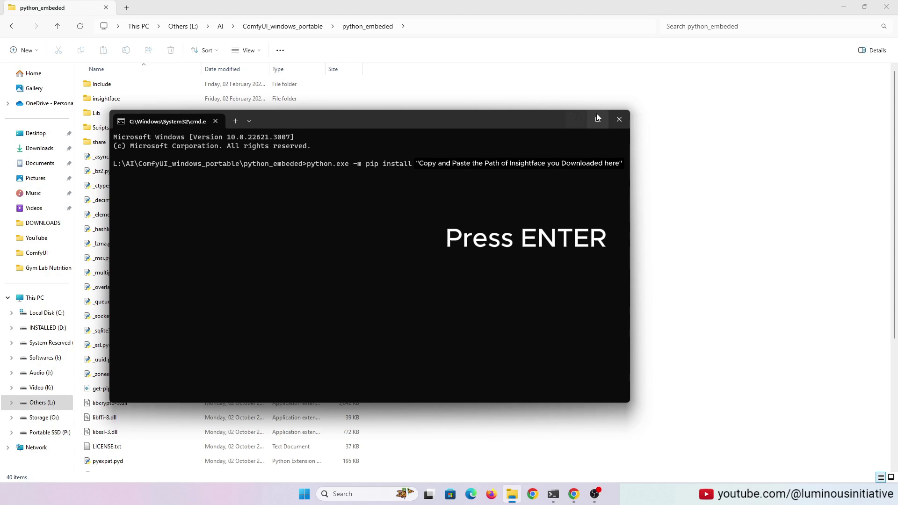
{"action": "left_click", "coordinate": [618, 122]}
Navigate to ComfyUI\custom_nodes\comfyui-reactor-node and inspect the install.bat context menu
{"action": "left_click", "coordinate": [58, 27]}
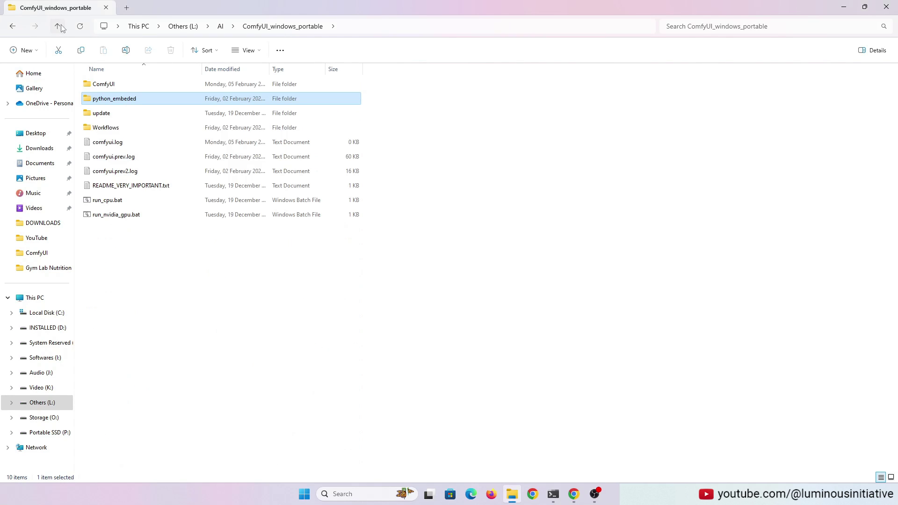
{"action": "double_click", "coordinate": [104, 84]}
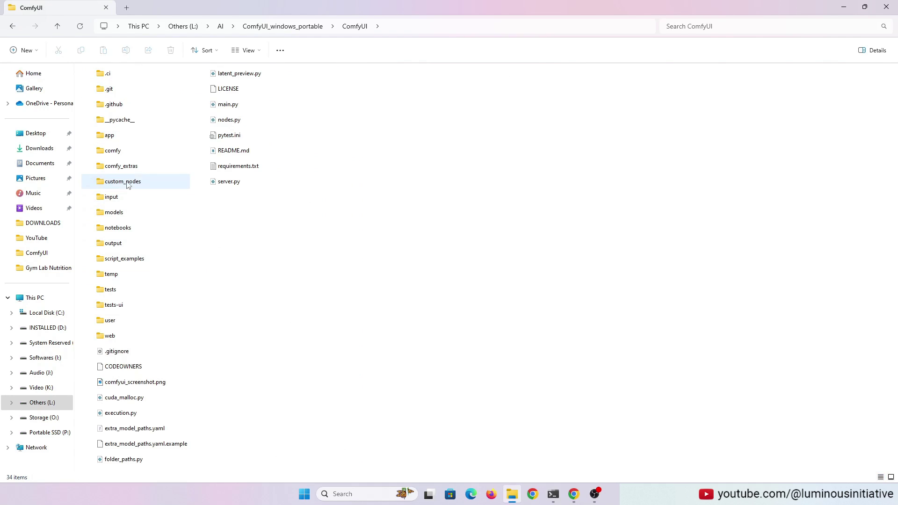
{"action": "double_click", "coordinate": [136, 185]}
{"action": "double_click", "coordinate": [121, 128]}
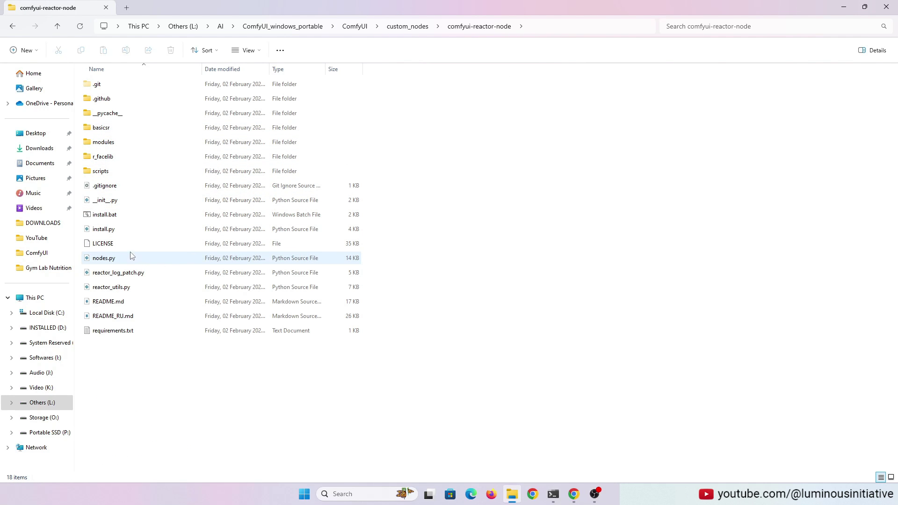
{"action": "right_click", "coordinate": [111, 216]}
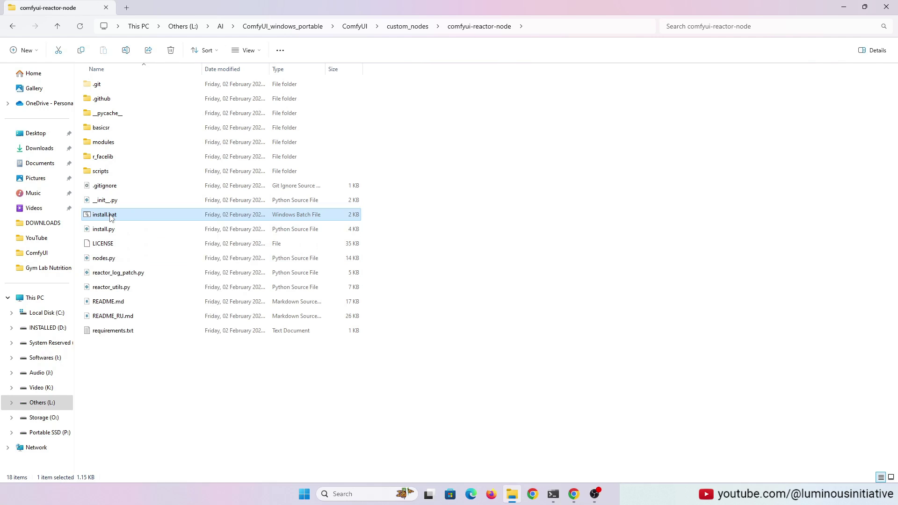
{"action": "left_click", "coordinate": [452, 399]}
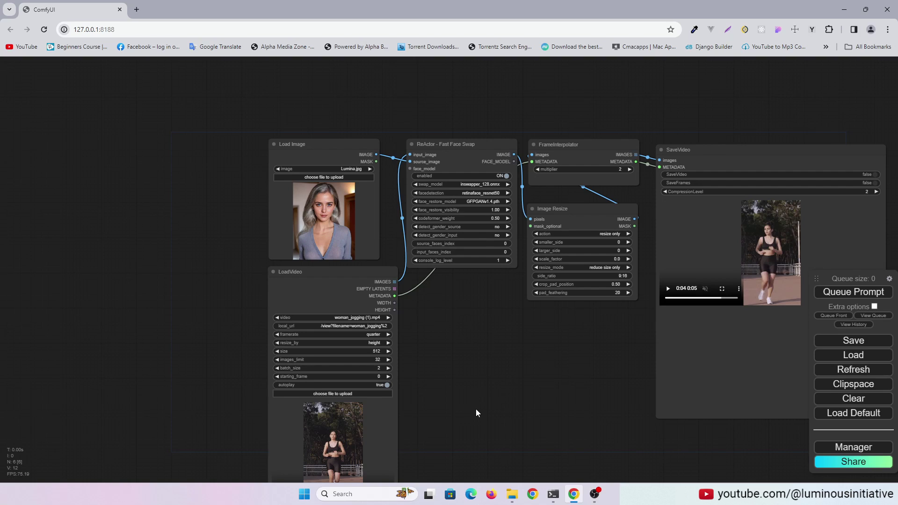
{"action": "left_click_drag", "start_coordinate": [476, 409], "coordinate": [461, 279]}
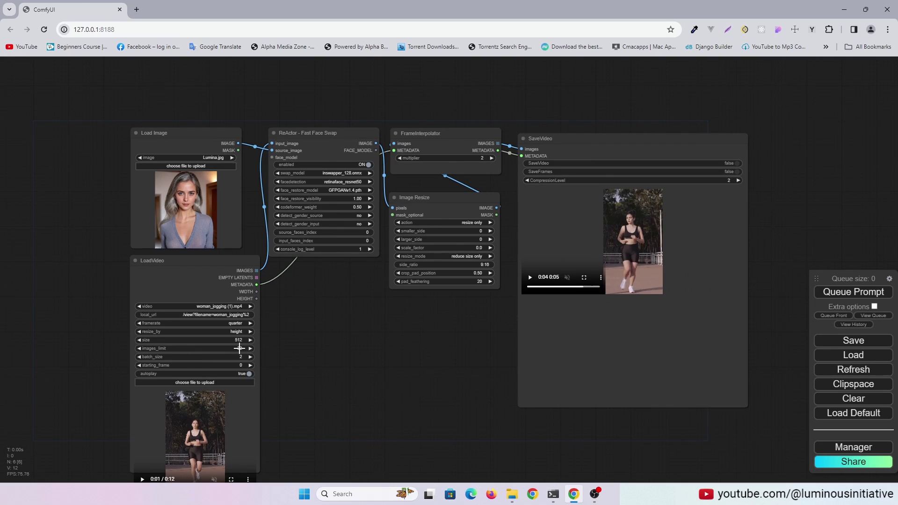
{"action": "left_click", "coordinate": [238, 349]}
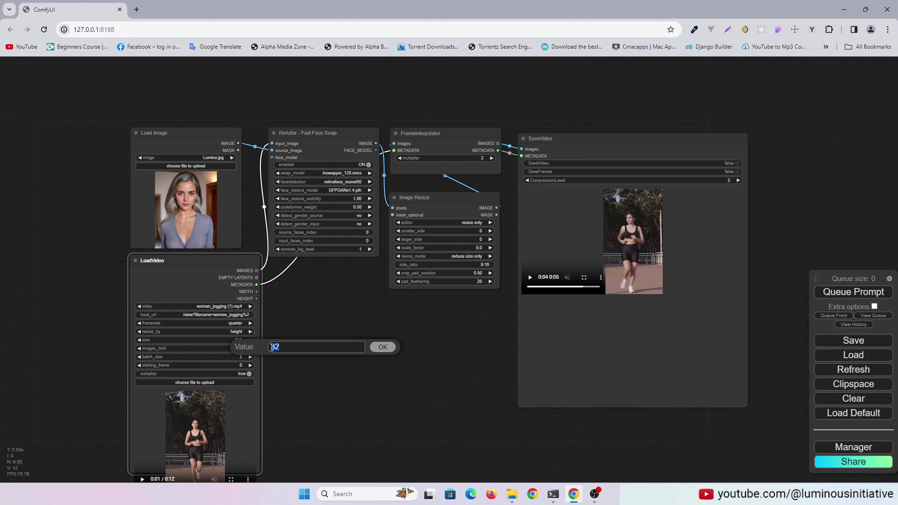
{"action": "left_click", "coordinate": [383, 347]}
{"action": "scroll", "coordinate": [347, 173], "scroll_direction": "up", "scroll_amount": 8}
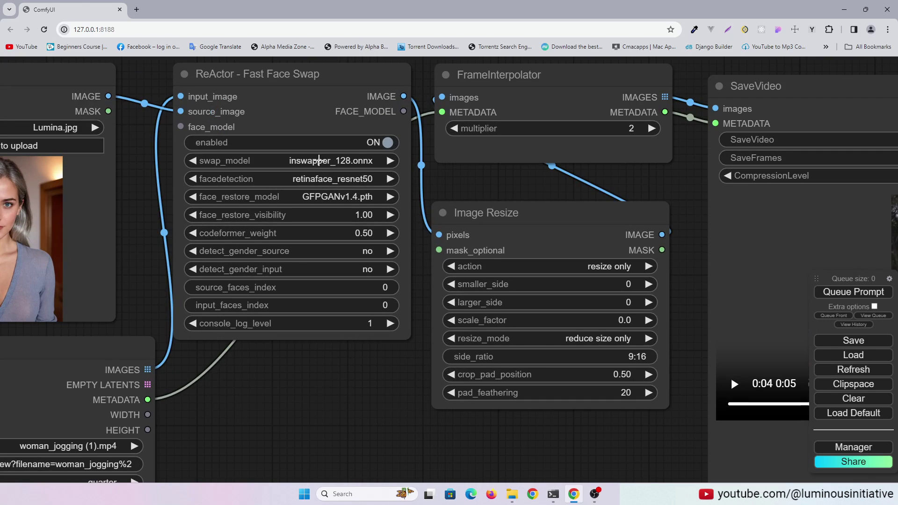
{"action": "left_click", "coordinate": [329, 196]}
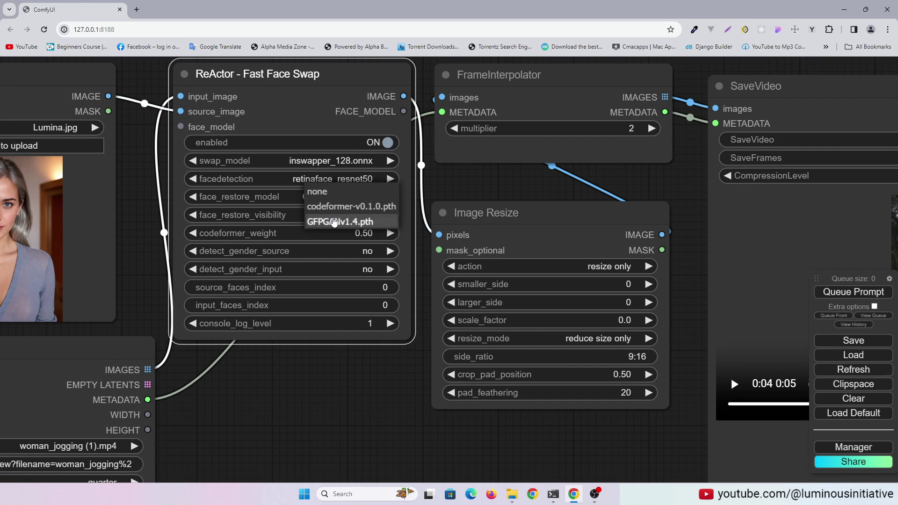
{"action": "left_click", "coordinate": [334, 225]}
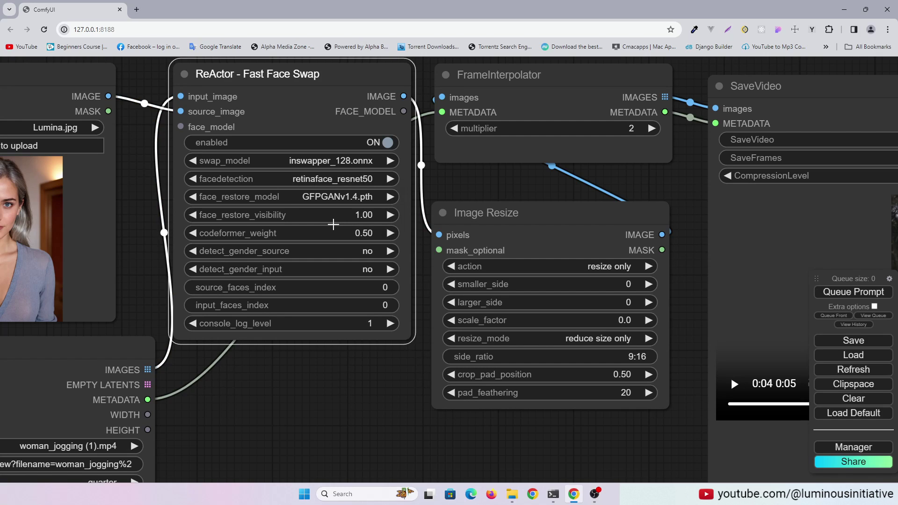
{"action": "left_click", "coordinate": [334, 416]}
{"action": "left_click_drag", "start_coordinate": [365, 406], "coordinate": [246, 427]}
{"action": "left_click", "coordinate": [509, 149]}
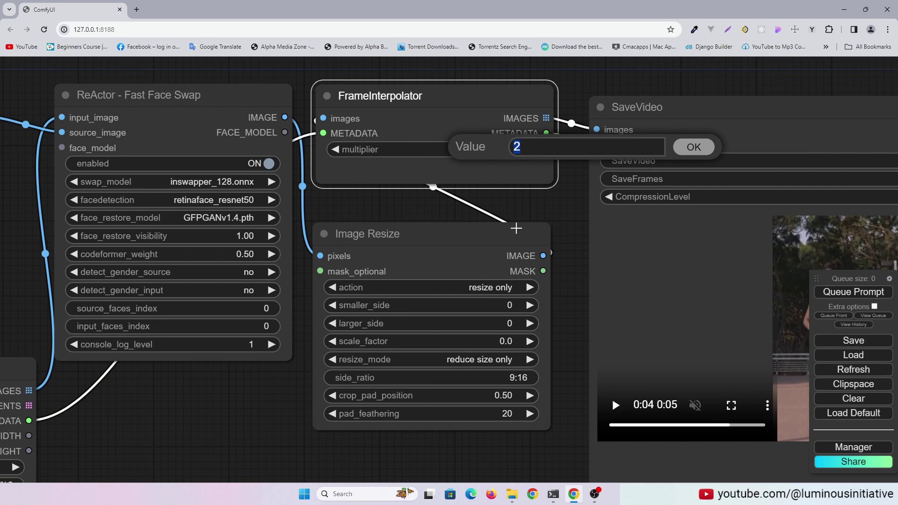
{"action": "left_click", "coordinate": [691, 147]}
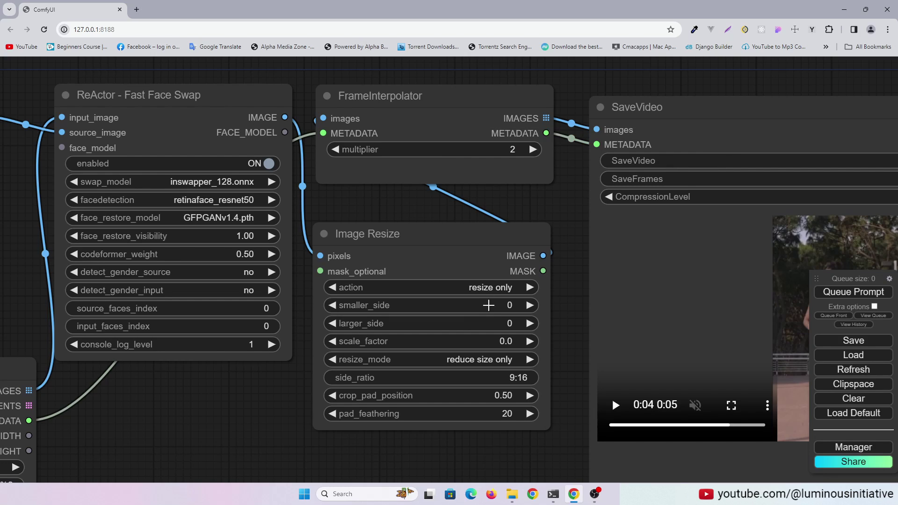
{"action": "left_click", "coordinate": [455, 385]}
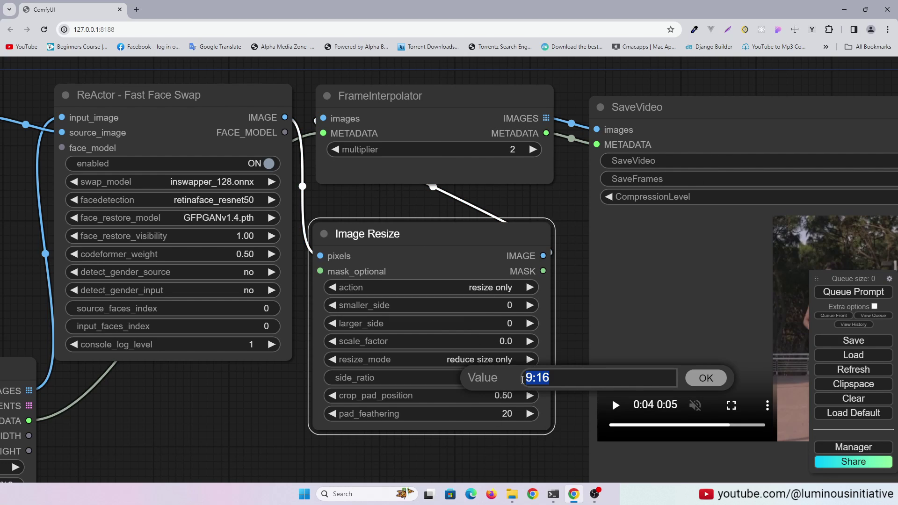
{"action": "left_click", "coordinate": [705, 378]}
{"action": "scroll", "coordinate": [459, 416], "scroll_direction": "down", "scroll_amount": 2}
{"action": "scroll", "coordinate": [458, 416], "scroll_direction": "down", "scroll_amount": 2}
{"action": "scroll", "coordinate": [671, 368], "scroll_direction": "down", "scroll_amount": 2}
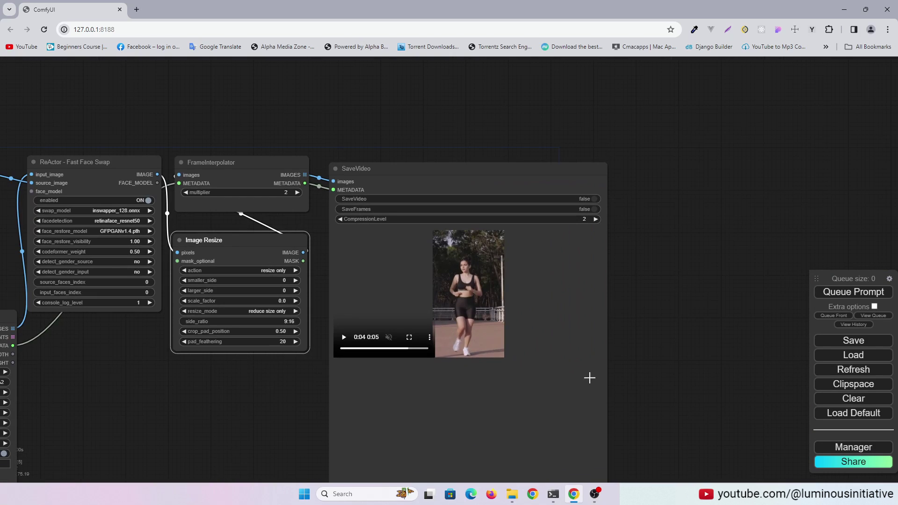
{"action": "scroll", "coordinate": [763, 266], "scroll_direction": "up", "scroll_amount": 1}
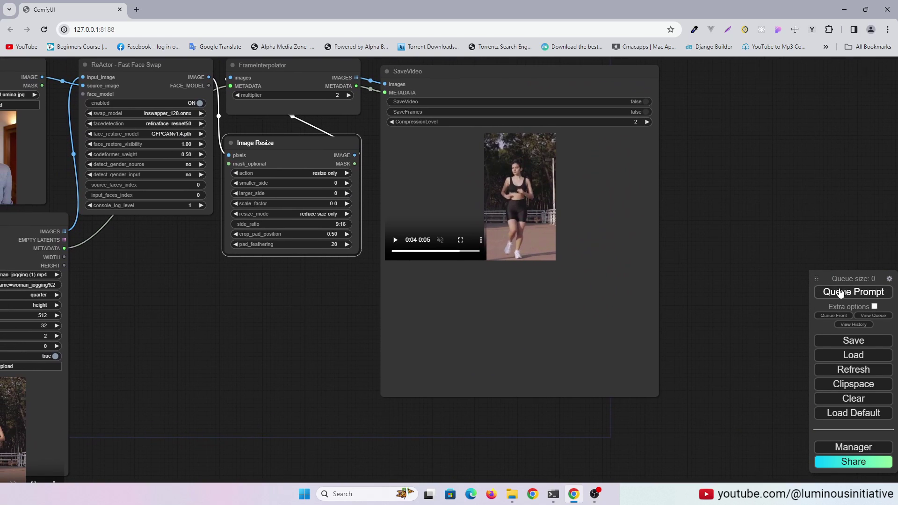
Zoom in on the LoadVideo jogging source and the face-swapped SaveVideo output previews
{"action": "left_click_drag", "start_coordinate": [285, 408], "coordinate": [690, 354]}
{"action": "scroll", "coordinate": [514, 371], "scroll_direction": "up", "scroll_amount": 15}
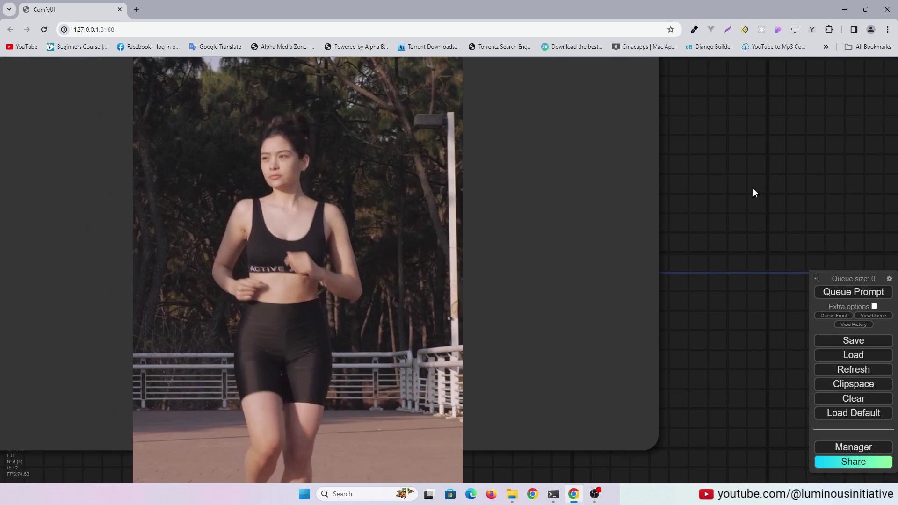
{"action": "scroll", "coordinate": [755, 189], "scroll_direction": "down", "scroll_amount": 3}
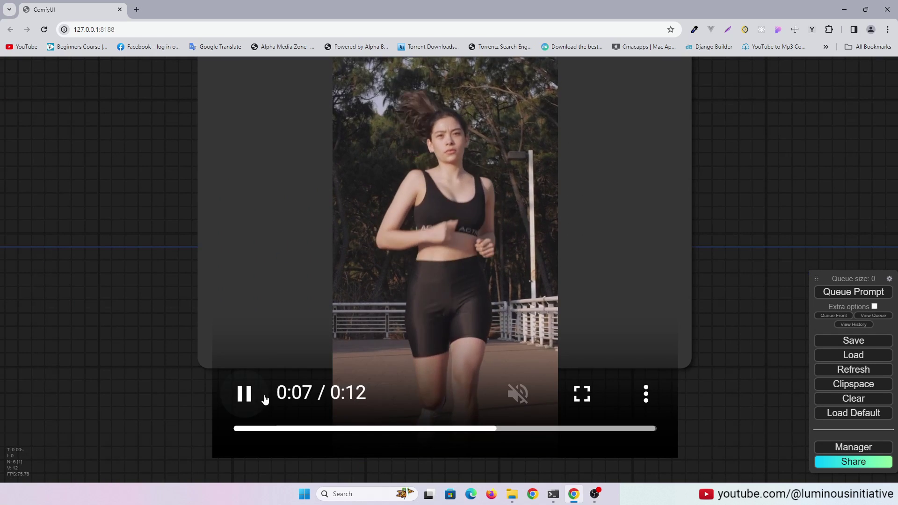
{"action": "scroll", "coordinate": [760, 177], "scroll_direction": "down", "scroll_amount": 3}
{"action": "scroll", "coordinate": [809, 158], "scroll_direction": "right", "scroll_amount": 5}
{"action": "scroll", "coordinate": [780, 262], "scroll_direction": "up", "scroll_amount": 10}
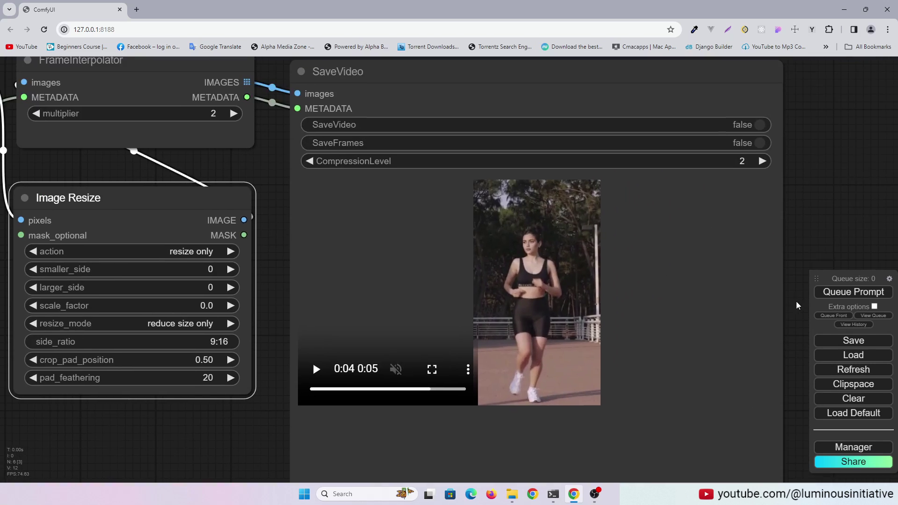
{"action": "left_click_drag", "start_coordinate": [779, 262], "coordinate": [888, 190]}
{"action": "scroll", "coordinate": [840, 195], "scroll_direction": "up", "scroll_amount": 3}
{"action": "scroll", "coordinate": [888, 190], "scroll_direction": "down", "scroll_amount": 5}
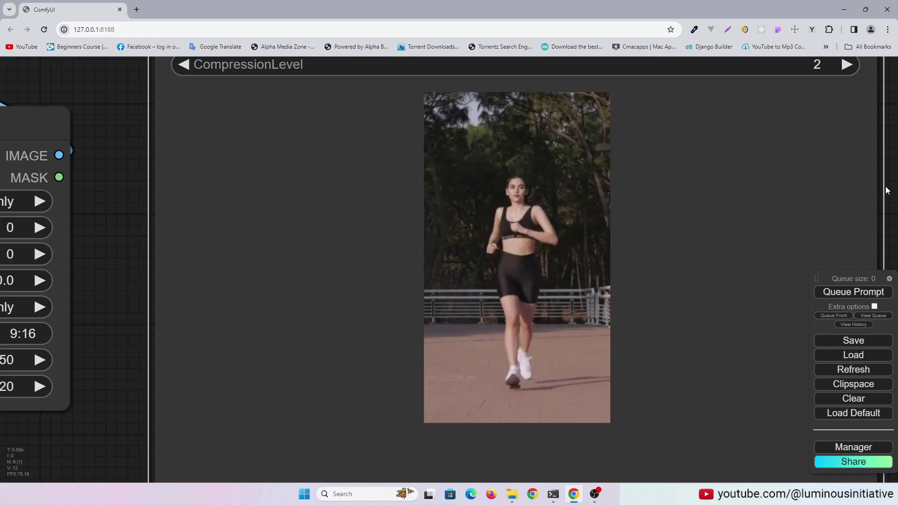
{"action": "scroll", "coordinate": [133, 419], "scroll_direction": "down", "scroll_amount": 5}
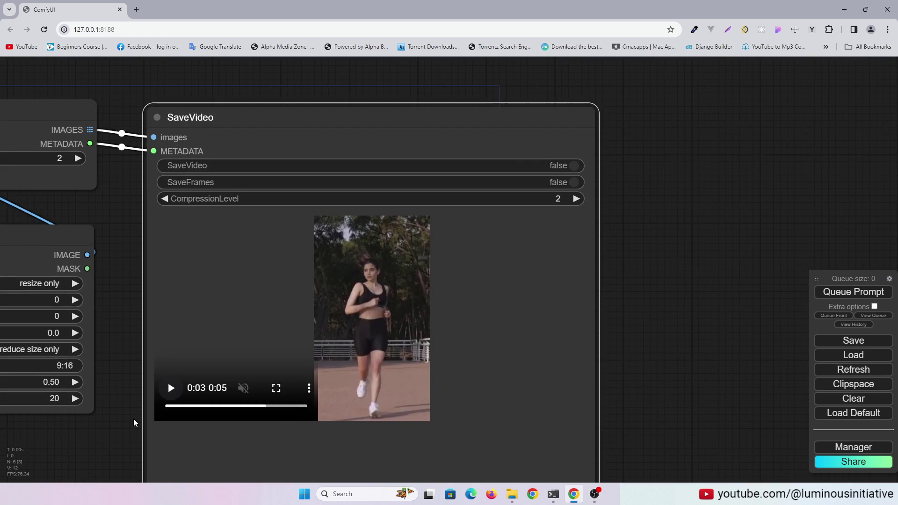
{"action": "scroll", "coordinate": [753, 186], "scroll_direction": "down", "scroll_amount": 3}
{"action": "scroll", "coordinate": [753, 186], "scroll_direction": "down", "scroll_amount": 5}
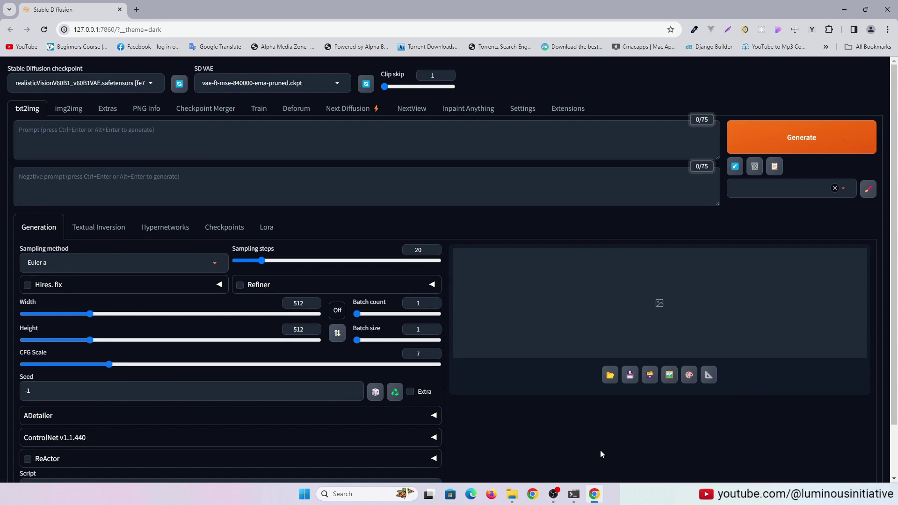
Open the NextView tab, then confirm next-view appears under Extensions > Installed
{"action": "left_click", "coordinate": [413, 113]}
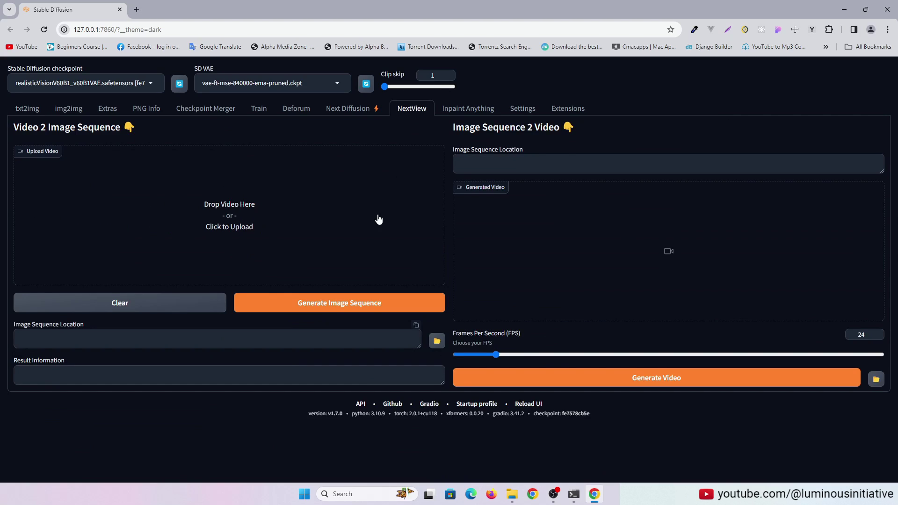
{"action": "left_click", "coordinate": [568, 109]}
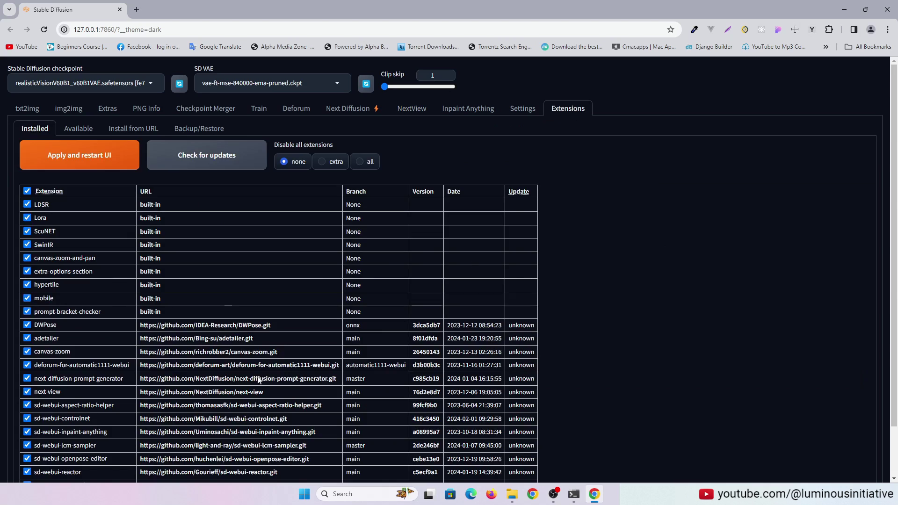
{"action": "scroll", "coordinate": [47, 416], "scroll_direction": "down", "scroll_amount": 1}
{"action": "scroll", "coordinate": [47, 416], "scroll_direction": "up", "scroll_amount": 1}
Read the next-view repository README on GitHub, then close that tab
{"action": "left_click", "coordinate": [209, 394]}
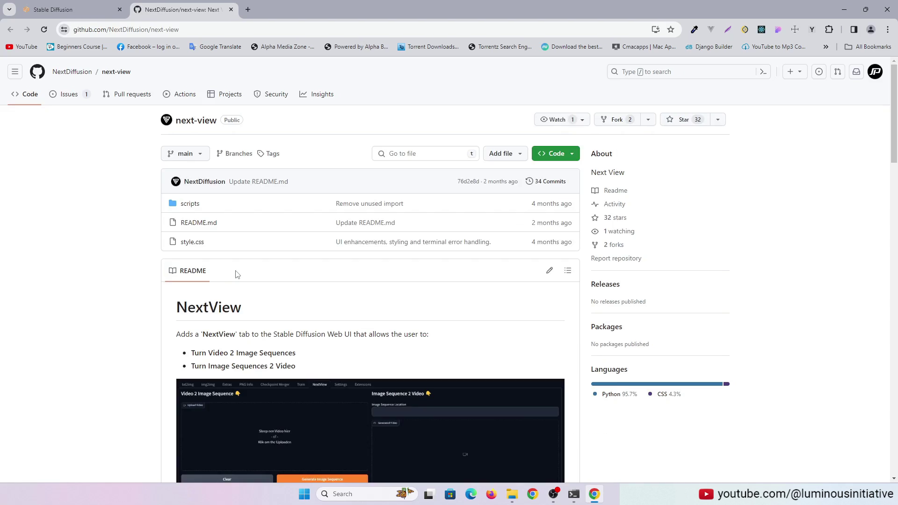
{"action": "scroll", "coordinate": [444, 301], "scroll_direction": "down", "scroll_amount": 8}
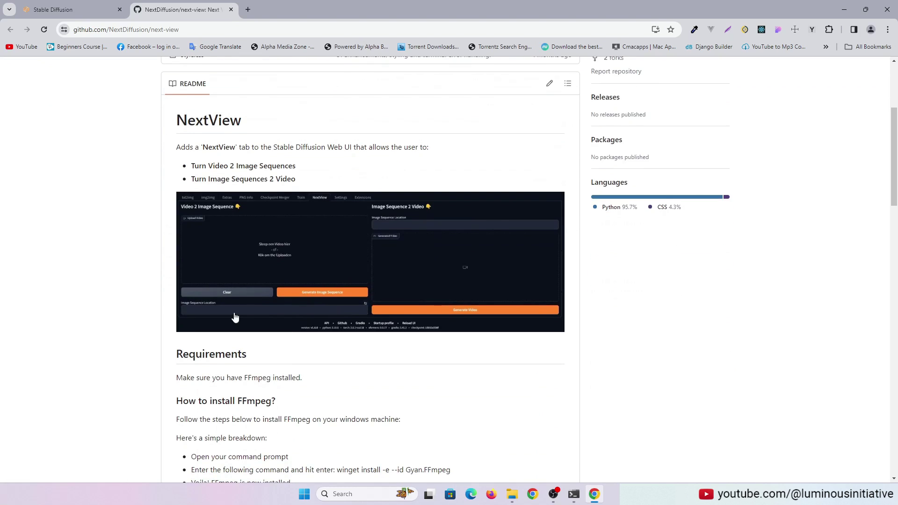
{"action": "scroll", "coordinate": [444, 300], "scroll_direction": "down", "scroll_amount": 7}
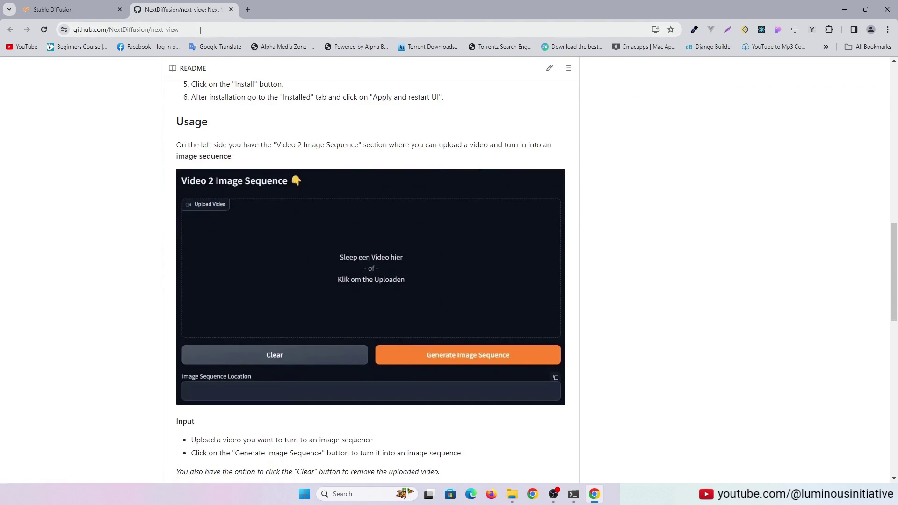
{"action": "left_click", "coordinate": [230, 11]}
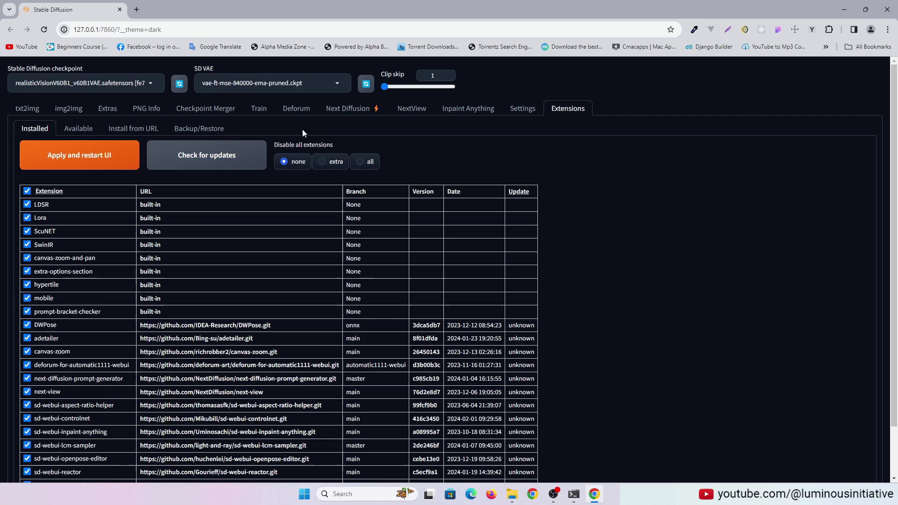
Look over Install from URL and the Settings image-saving options, then return to txt2img
{"action": "left_click", "coordinate": [135, 129]}
{"action": "left_click", "coordinate": [23, 109]}
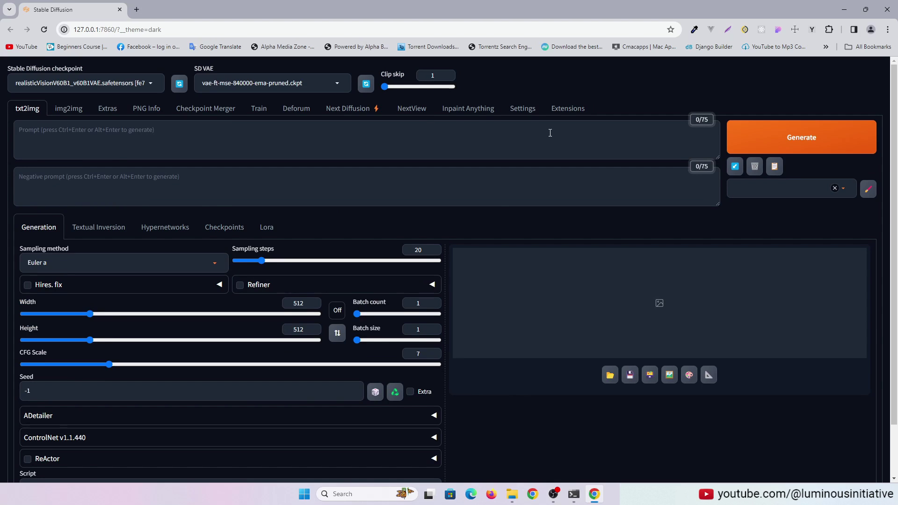
{"action": "left_click", "coordinate": [412, 109]}
{"action": "left_click", "coordinate": [525, 112]}
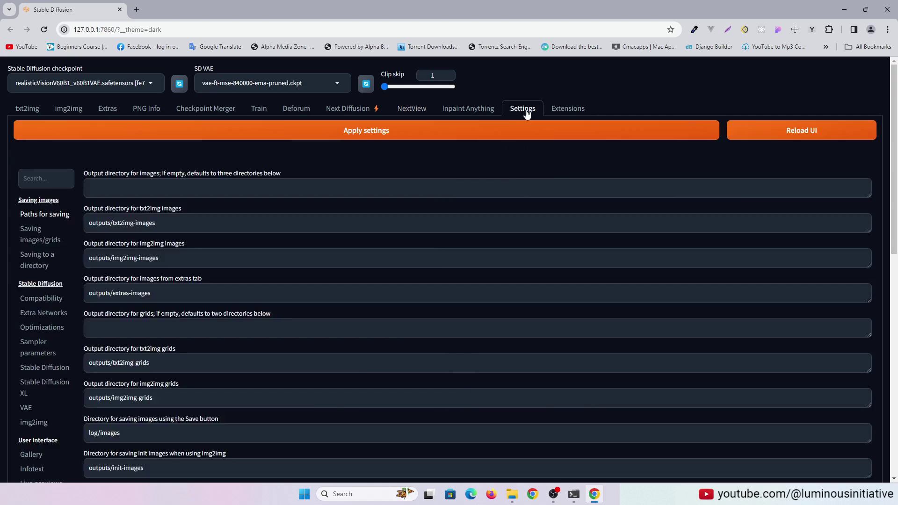
{"action": "left_click", "coordinate": [29, 232]}
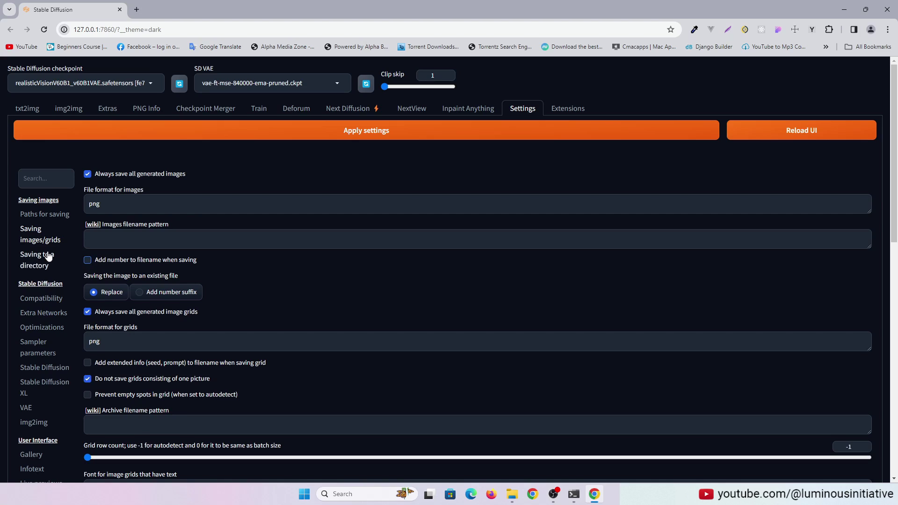
{"action": "left_click", "coordinate": [23, 109]}
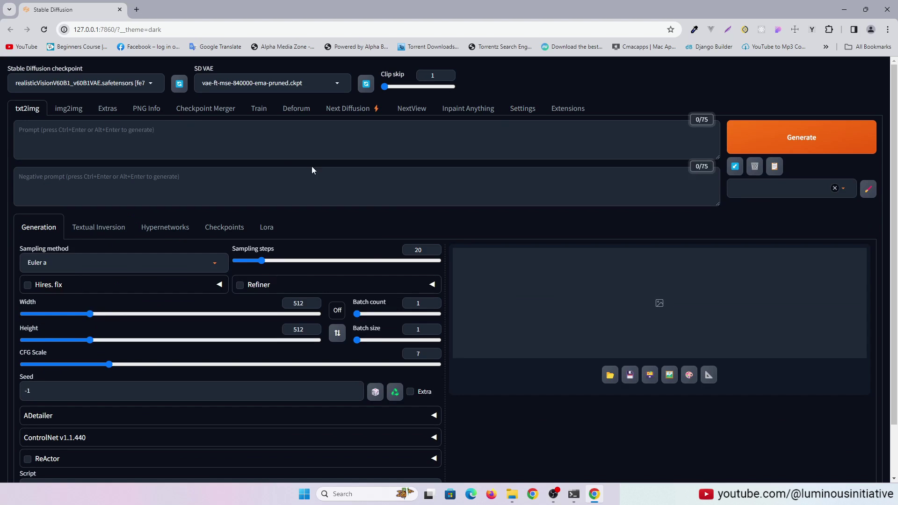
Load the jogging-woman video into NextView, split it into 295 frames, and open the frames folder
{"action": "left_click", "coordinate": [413, 112]}
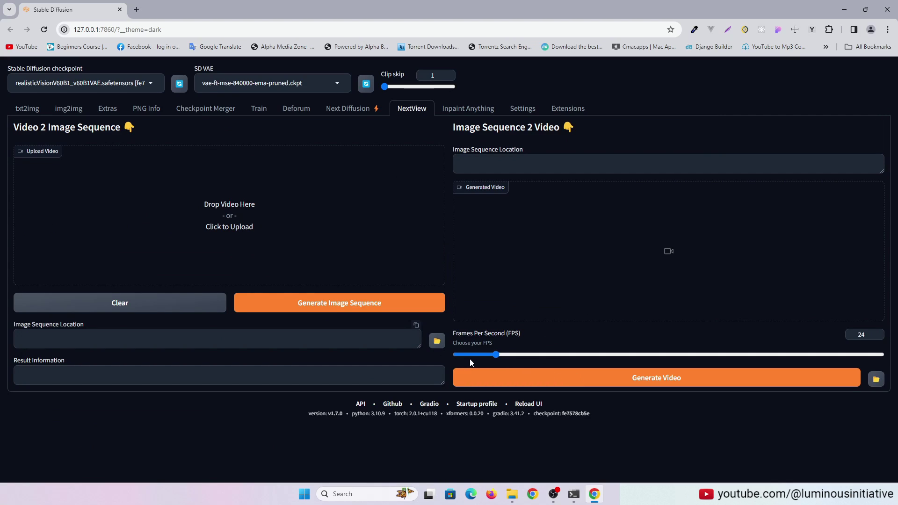
{"action": "left_click_drag", "start_coordinate": [575, 472], "coordinate": [230, 226]}
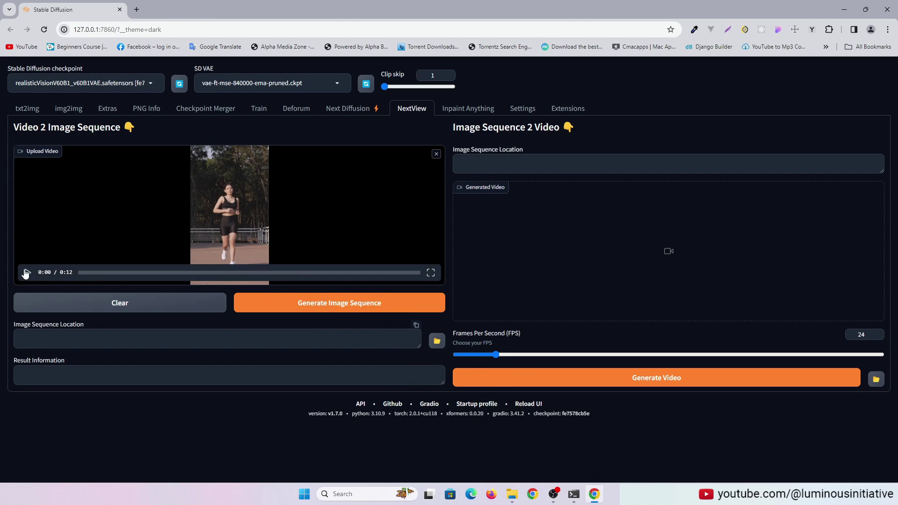
{"action": "left_click", "coordinate": [26, 273]}
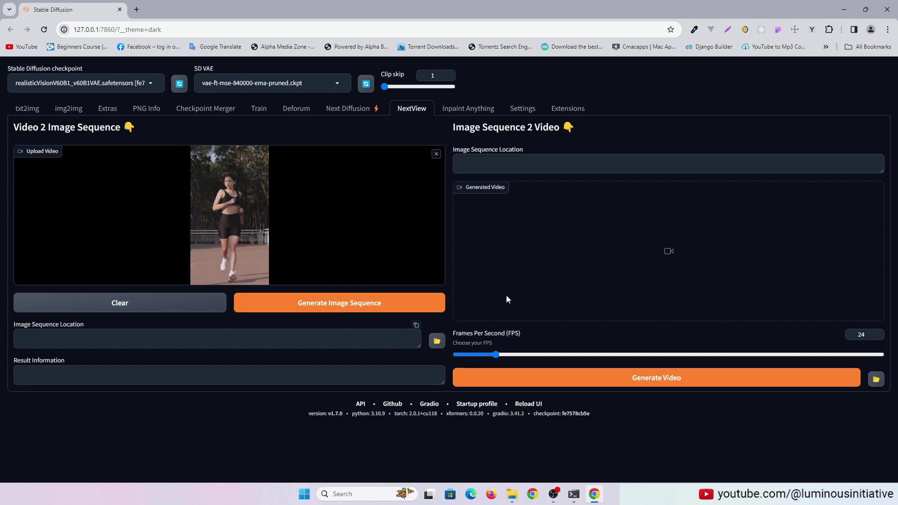
{"action": "left_click", "coordinate": [340, 309]}
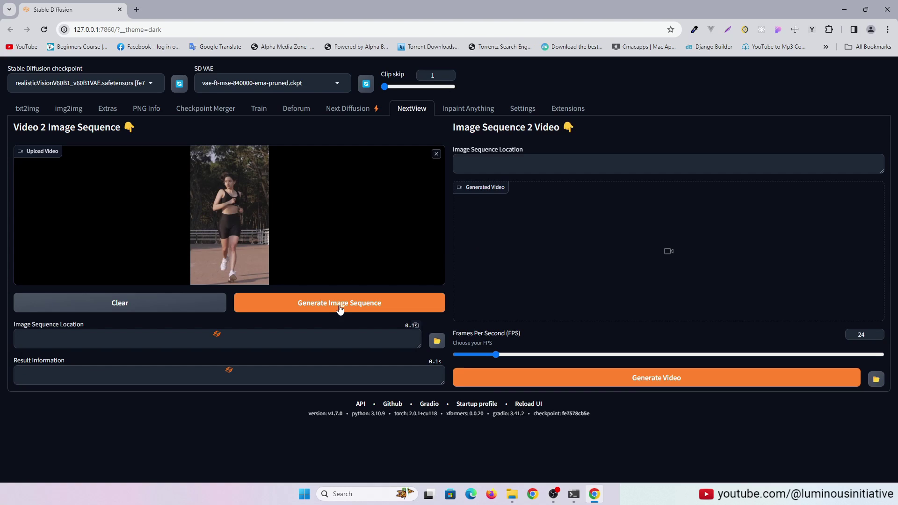
{"action": "left_click", "coordinate": [437, 341]}
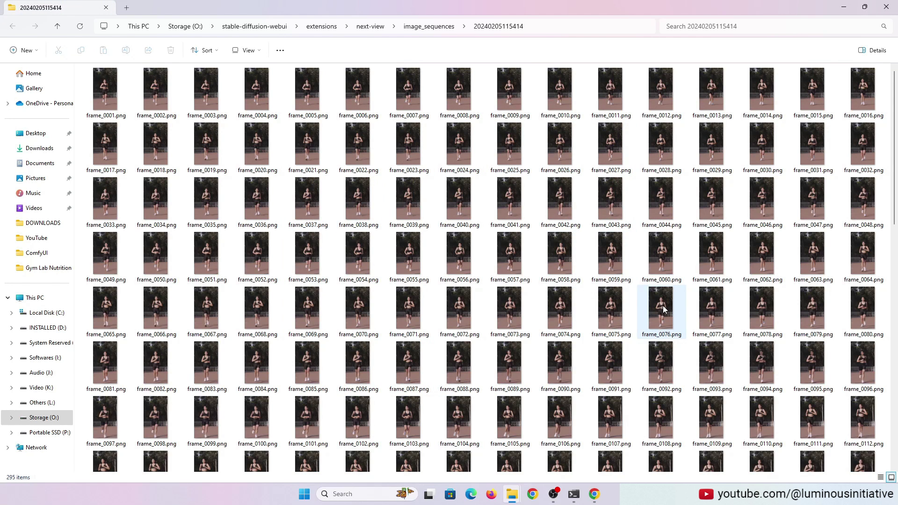
{"action": "scroll", "coordinate": [663, 305], "scroll_direction": "down", "scroll_amount": 10}
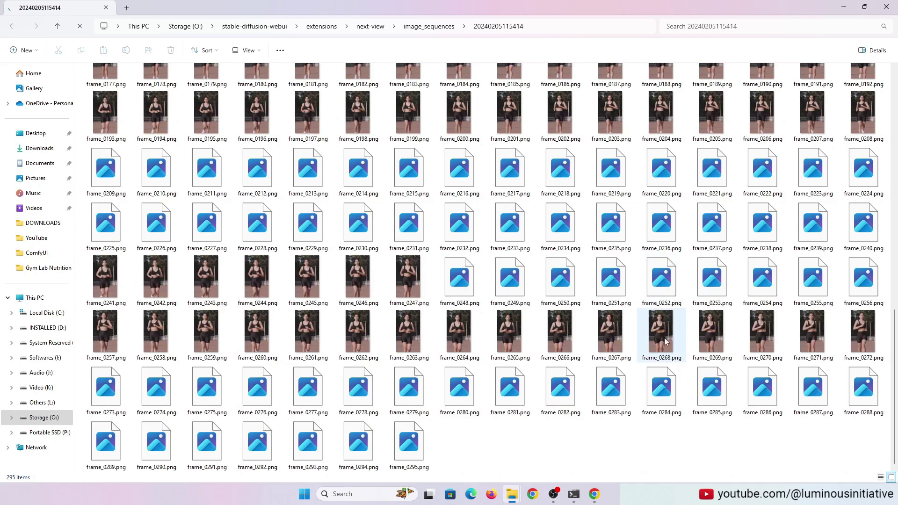
{"action": "left_click", "coordinate": [322, 26]}
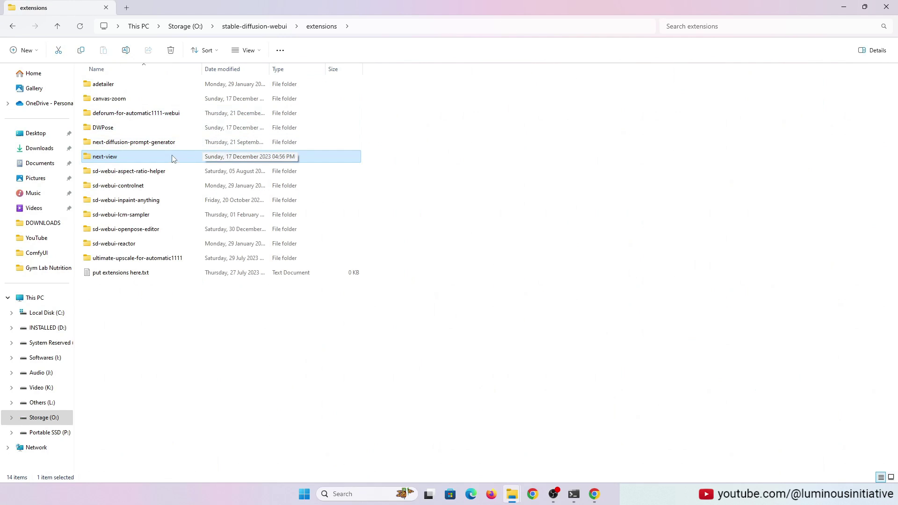
{"action": "double_click", "coordinate": [107, 158]}
{"action": "left_click", "coordinate": [116, 115]}
{"action": "double_click", "coordinate": [117, 114]}
{"action": "double_click", "coordinate": [113, 86]}
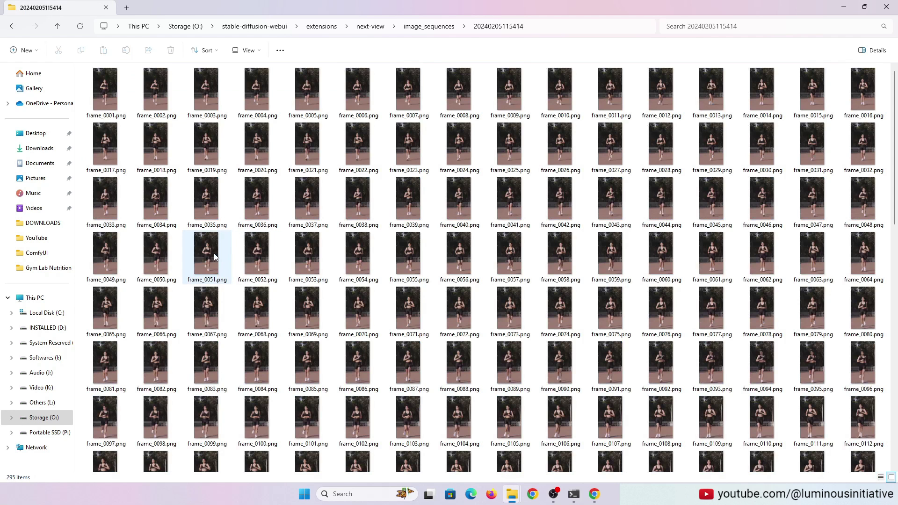
{"action": "key", "text": "alt+Tab"}
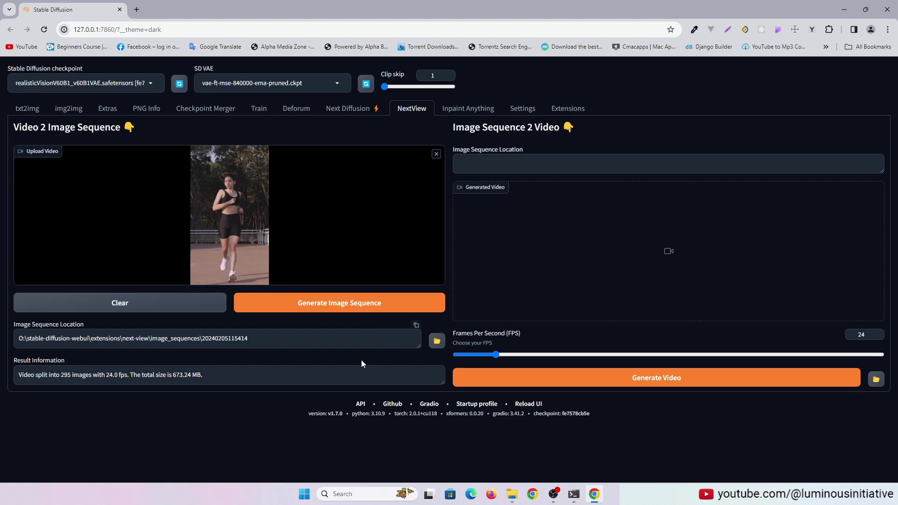
{"action": "left_click", "coordinate": [70, 113]}
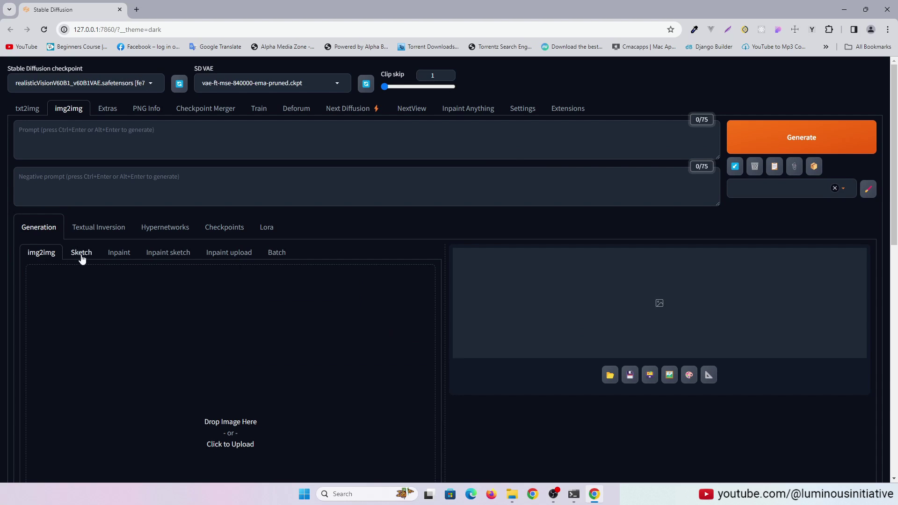
{"action": "left_click", "coordinate": [276, 252]}
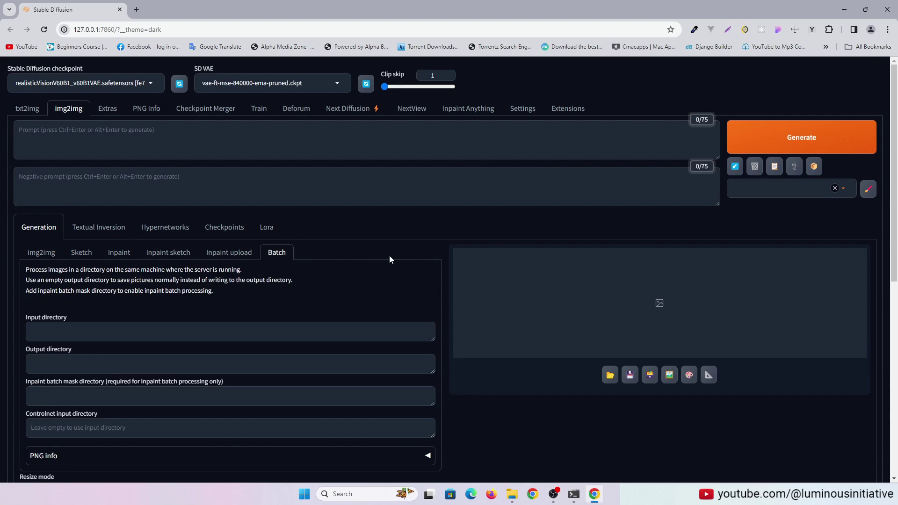
{"action": "scroll", "coordinate": [117, 267], "scroll_direction": "down", "scroll_amount": 1}
{"action": "left_click", "coordinate": [117, 267]}
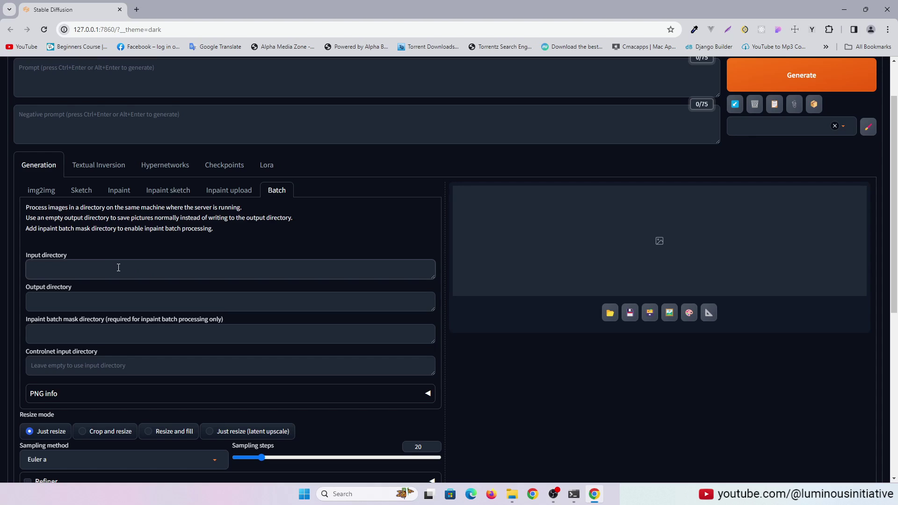
{"action": "key", "text": "ctrl+v"}
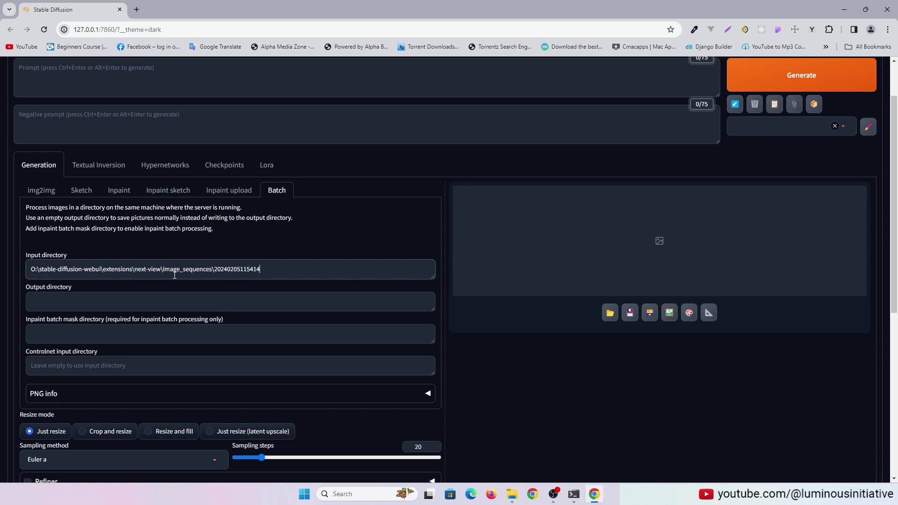
{"action": "left_click", "coordinate": [79, 303]}
{"action": "key", "text": "alt+Tab"}
{"action": "left_click", "coordinate": [57, 27]}
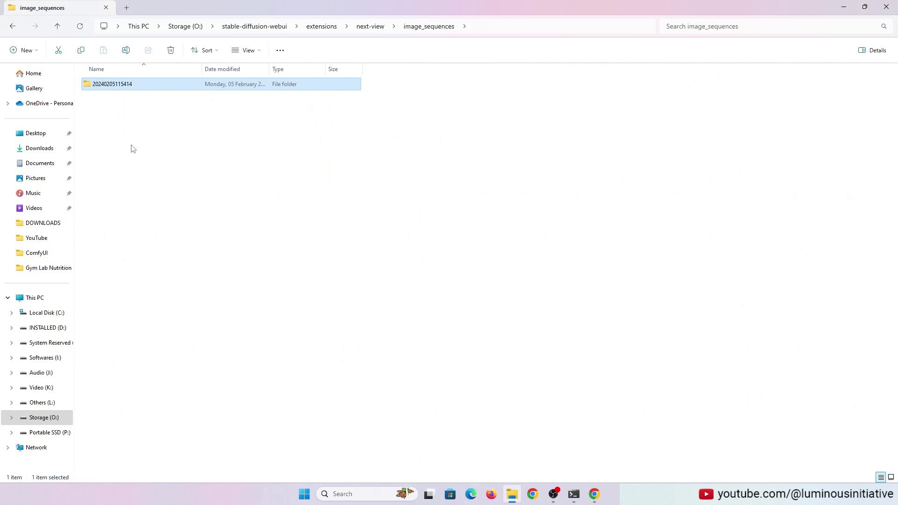
{"action": "key", "text": "F2"}
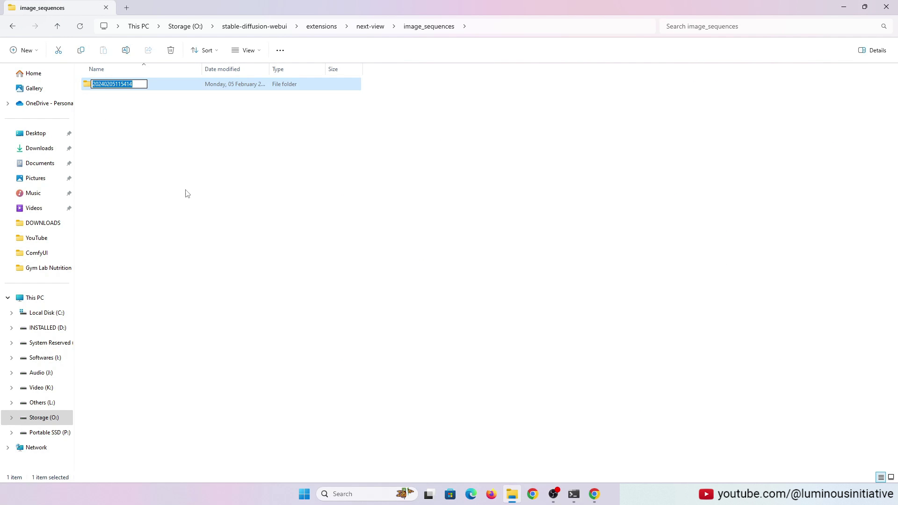
{"action": "key", "text": "ctrl+c"}
{"action": "key", "text": "Escape"}
{"action": "left_click", "coordinate": [57, 26]}
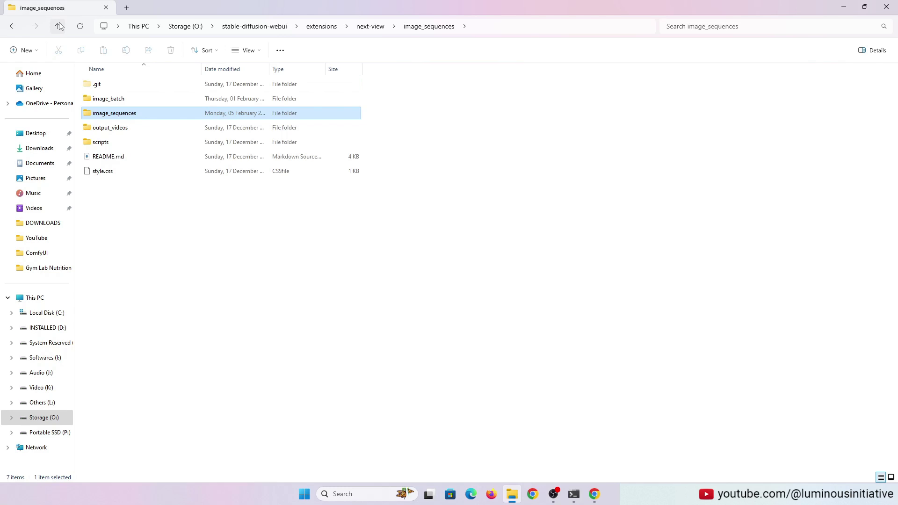
{"action": "double_click", "coordinate": [122, 102]}
{"action": "right_click", "coordinate": [144, 138]}
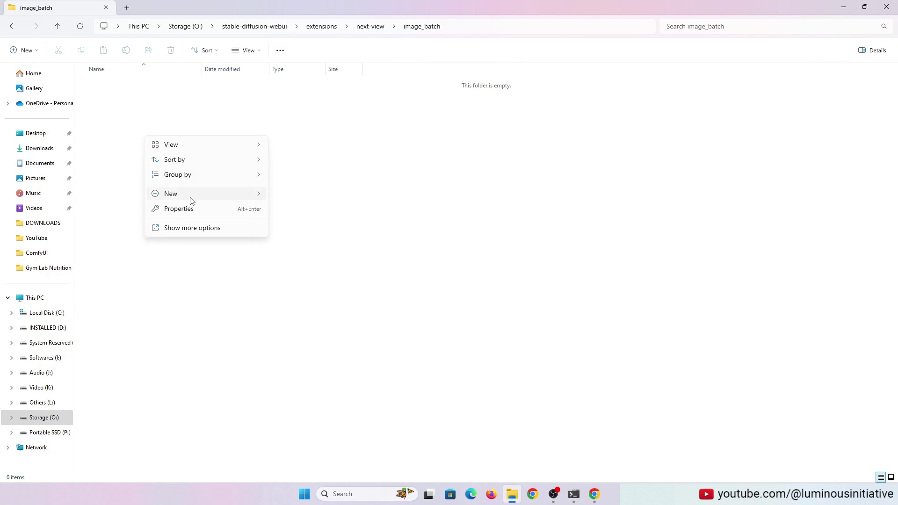
{"action": "mouse_move", "coordinate": [195, 198]}
{"action": "left_click", "coordinate": [304, 195]}
{"action": "key", "text": "ctrl+v"}
{"action": "key", "text": "Return"}
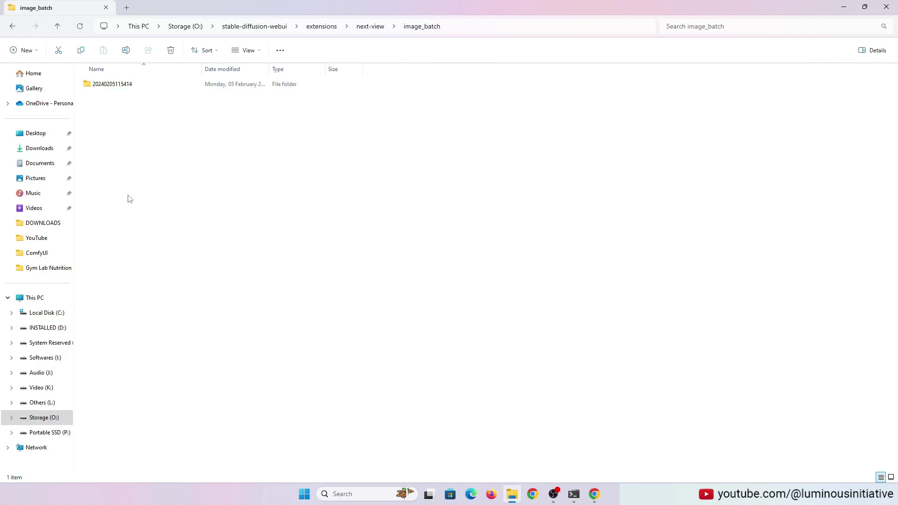
{"action": "double_click", "coordinate": [118, 85]}
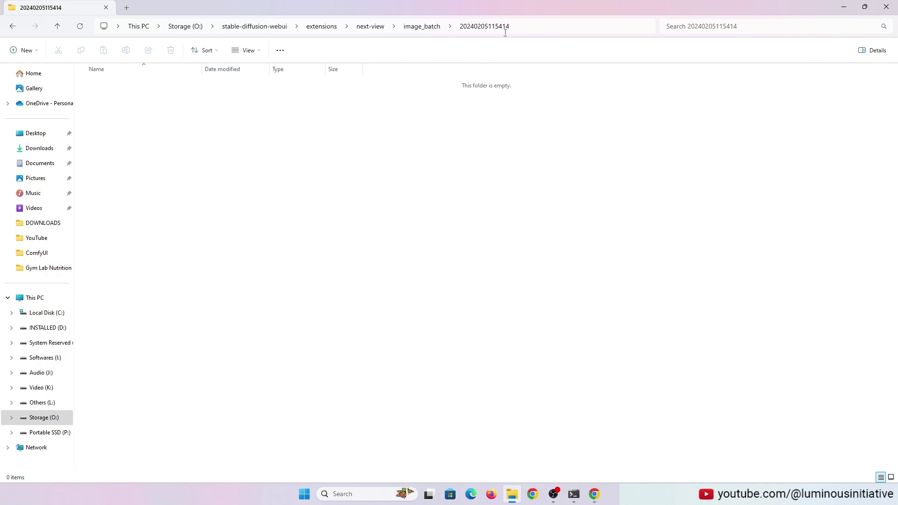
{"action": "left_click", "coordinate": [531, 26]}
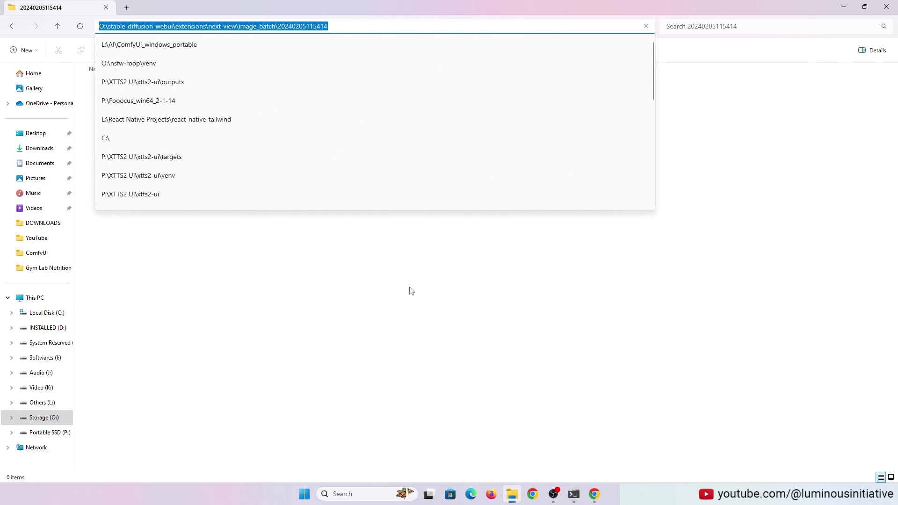
{"action": "left_click", "coordinate": [368, 345]}
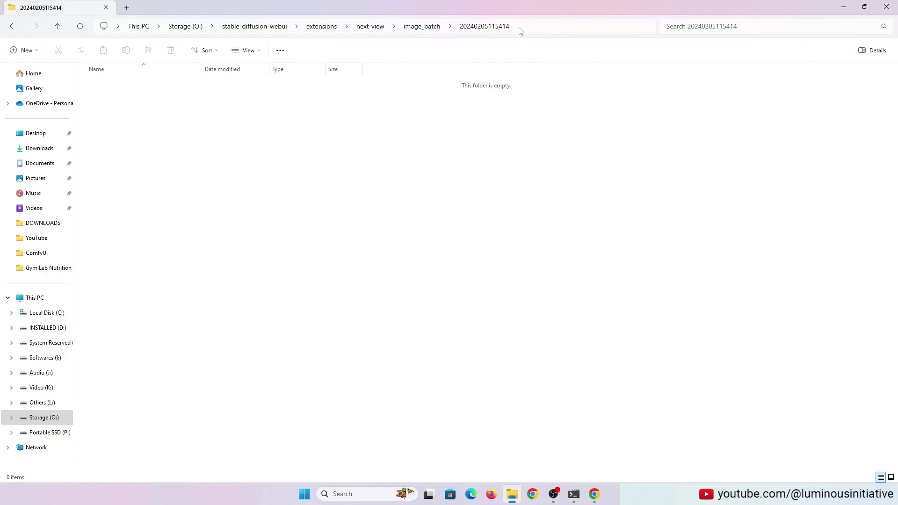
{"action": "left_click", "coordinate": [594, 494]}
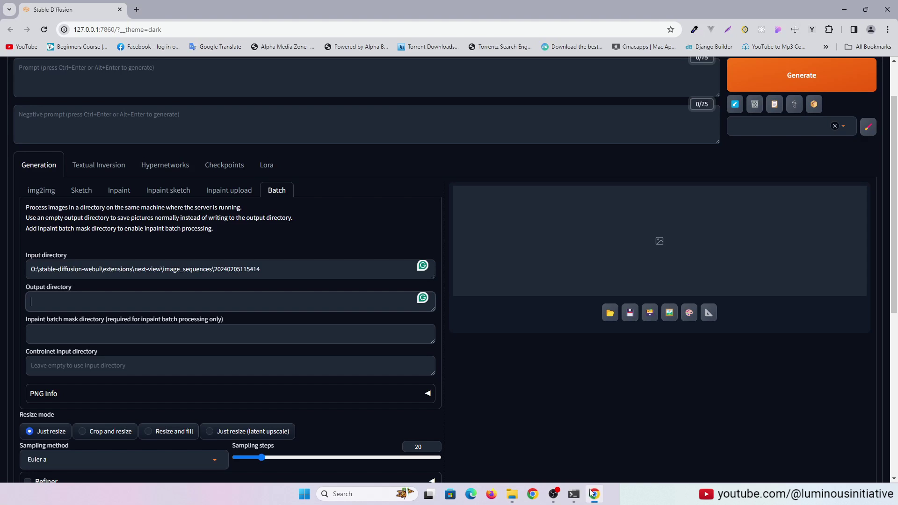
{"action": "left_click", "coordinate": [62, 303]}
{"action": "key", "text": "ctrl+v"}
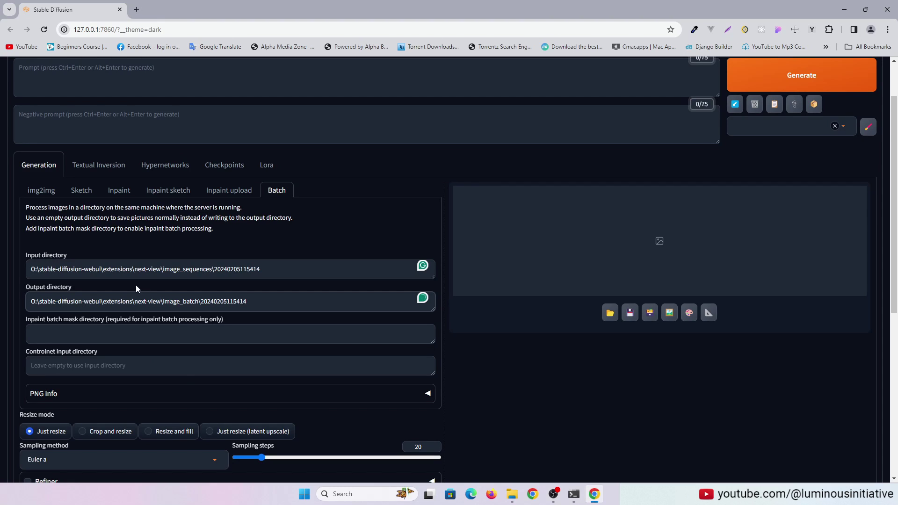
Load extracted frame_0247.png from the image_sequences frames folder into the single-image img2img area
{"action": "left_click", "coordinate": [29, 192]}
{"action": "scroll", "coordinate": [479, 331], "scroll_direction": "down", "scroll_amount": 2}
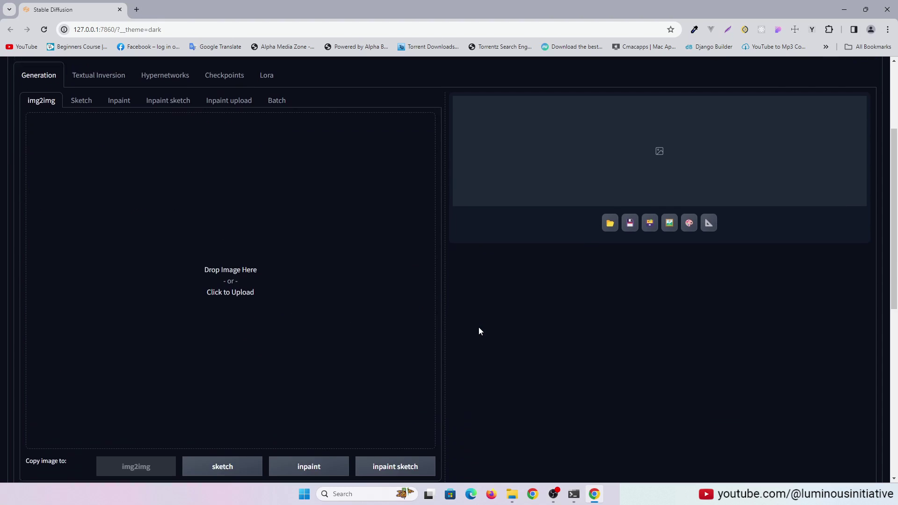
{"action": "left_click", "coordinate": [512, 496]}
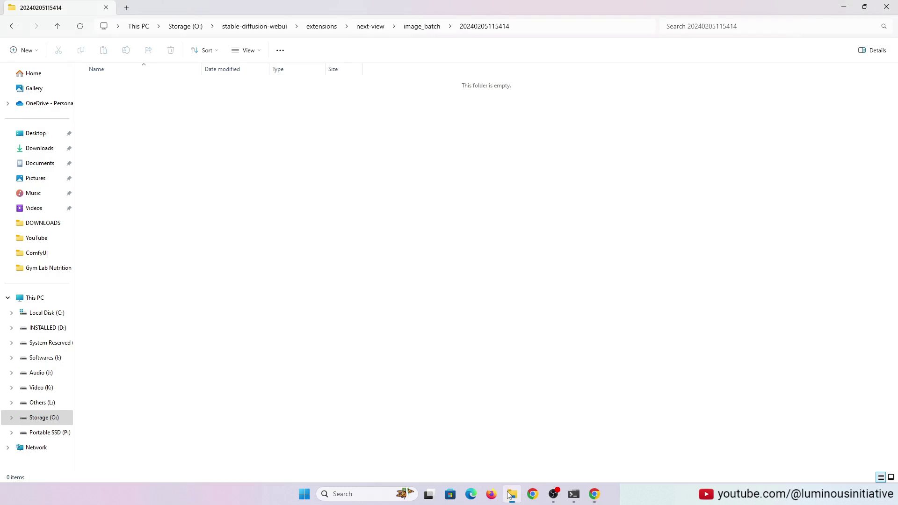
{"action": "left_click", "coordinate": [57, 29]}
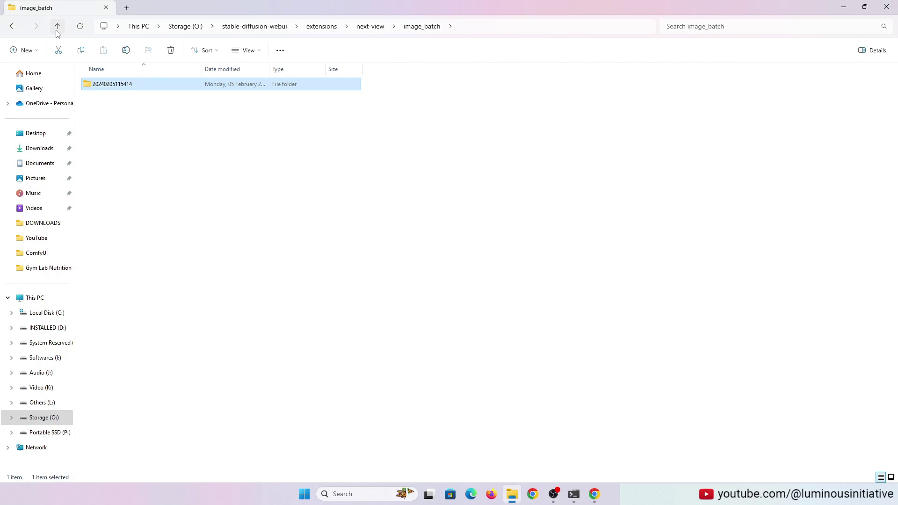
{"action": "left_click", "coordinate": [56, 29]}
{"action": "double_click", "coordinate": [109, 115]}
{"action": "double_click", "coordinate": [113, 85]}
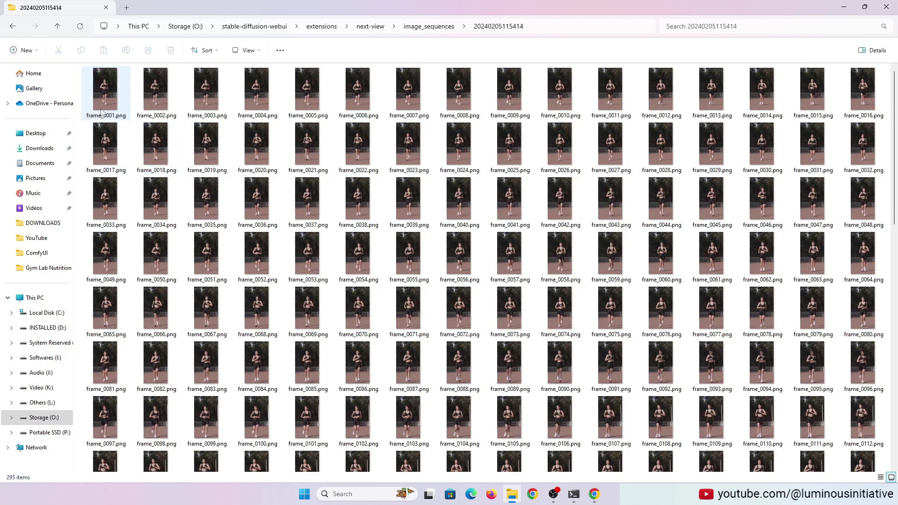
{"action": "scroll", "coordinate": [533, 335], "scroll_direction": "down", "scroll_amount": 10}
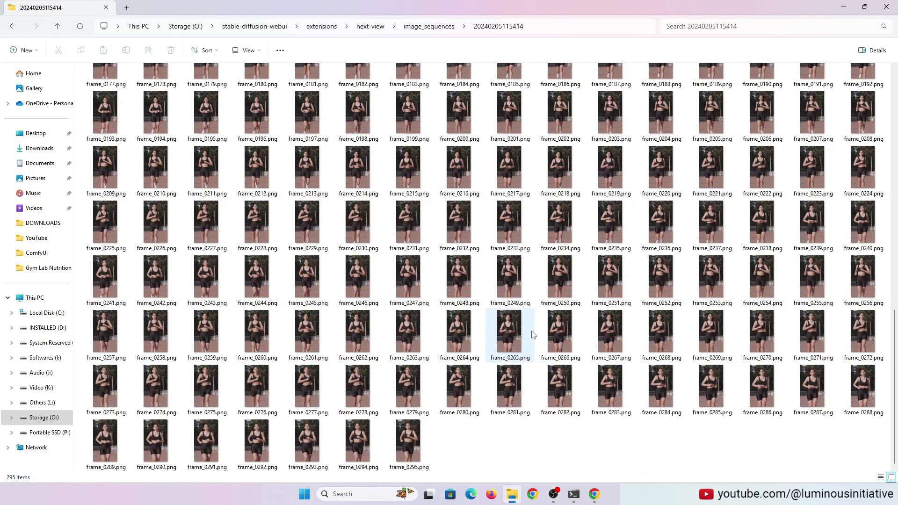
{"action": "left_click_drag", "start_coordinate": [404, 280], "coordinate": [320, 387]}
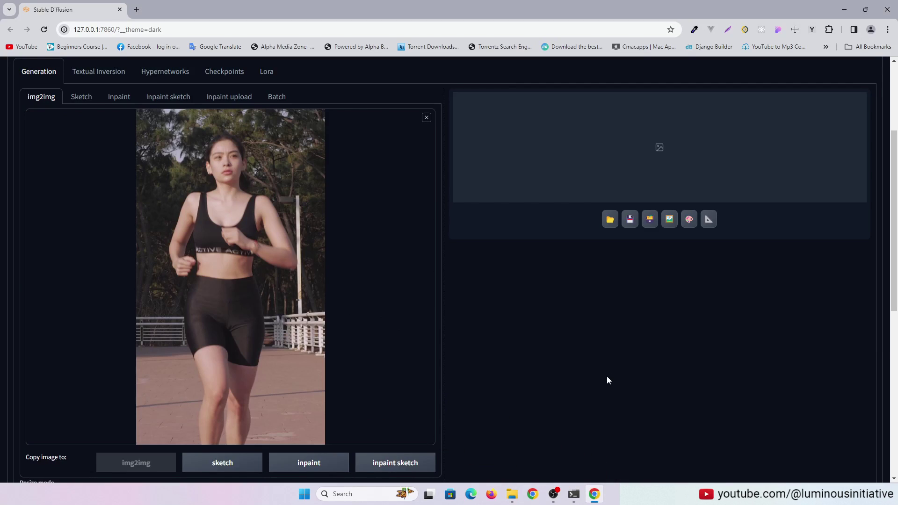
Lock the aspect ratio, resize the output to 432×768, and set denoising strength to 0
{"action": "scroll", "coordinate": [598, 378], "scroll_direction": "down", "scroll_amount": 5}
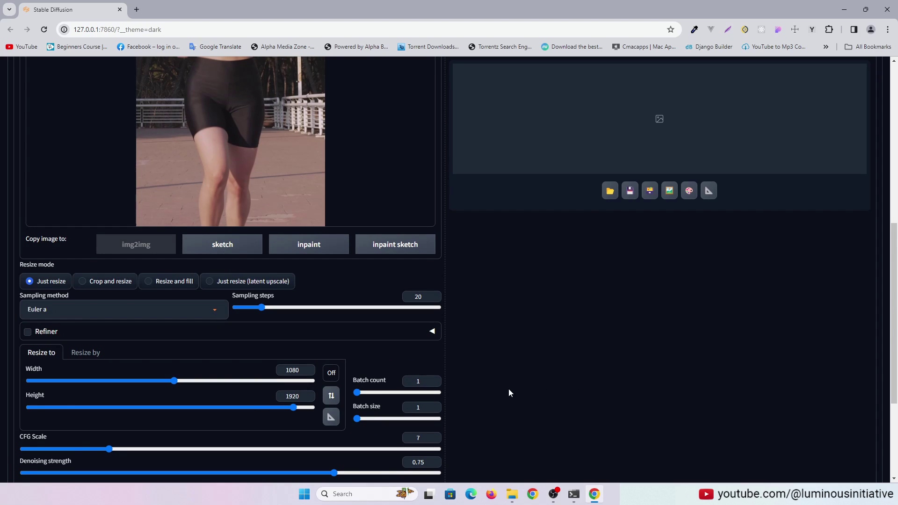
{"action": "scroll", "coordinate": [508, 393], "scroll_direction": "down", "scroll_amount": 1}
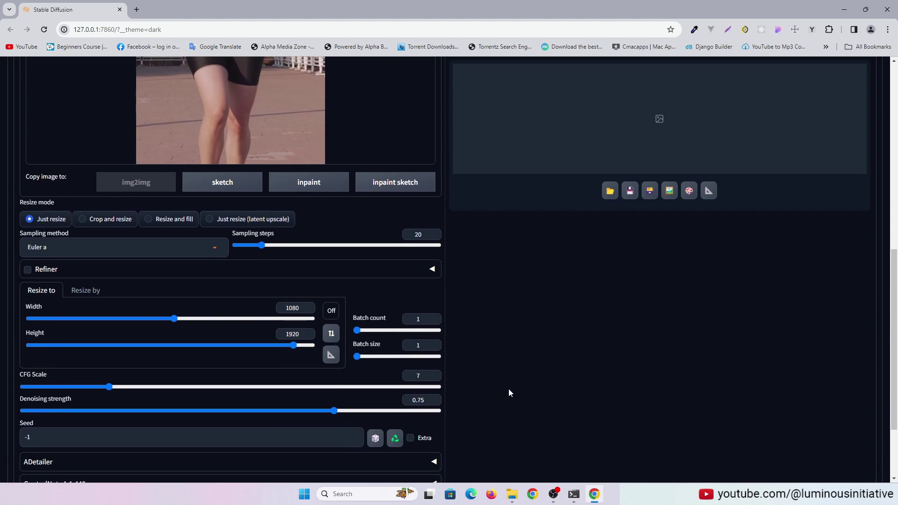
{"action": "left_click", "coordinate": [332, 311]}
{"action": "left_click", "coordinate": [331, 334]}
{"action": "left_click_drag", "start_coordinate": [293, 345], "coordinate": [125, 345]}
{"action": "scroll", "coordinate": [628, 338], "scroll_direction": "down", "scroll_amount": 2}
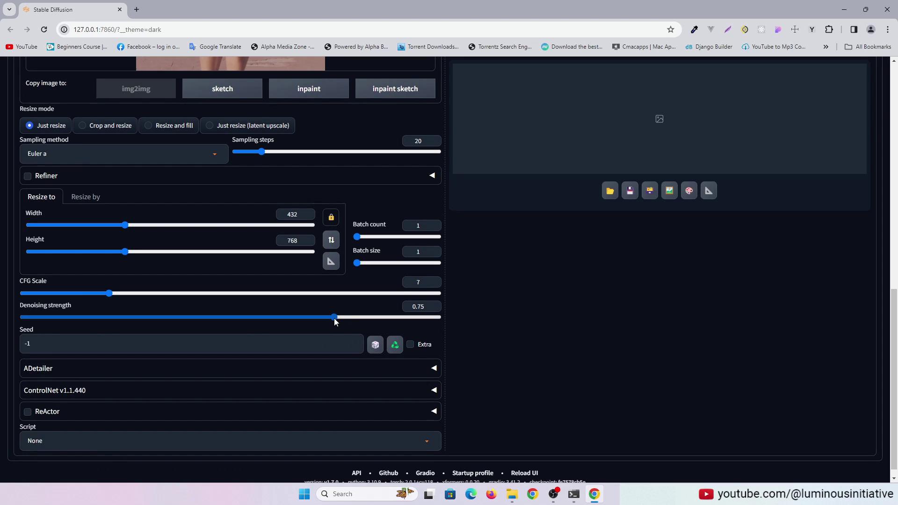
{"action": "left_click_drag", "start_coordinate": [335, 321], "coordinate": [2, 322]}
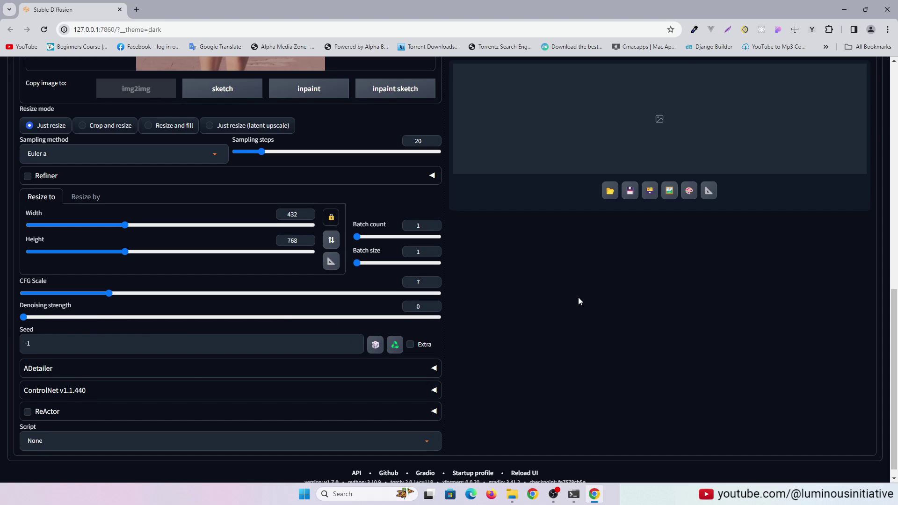
Tick ReActor and drop a woman's portrait into its Single Source Image area
{"action": "left_click", "coordinate": [418, 413]}
{"action": "scroll", "coordinate": [525, 365], "scroll_direction": "down", "scroll_amount": 5}
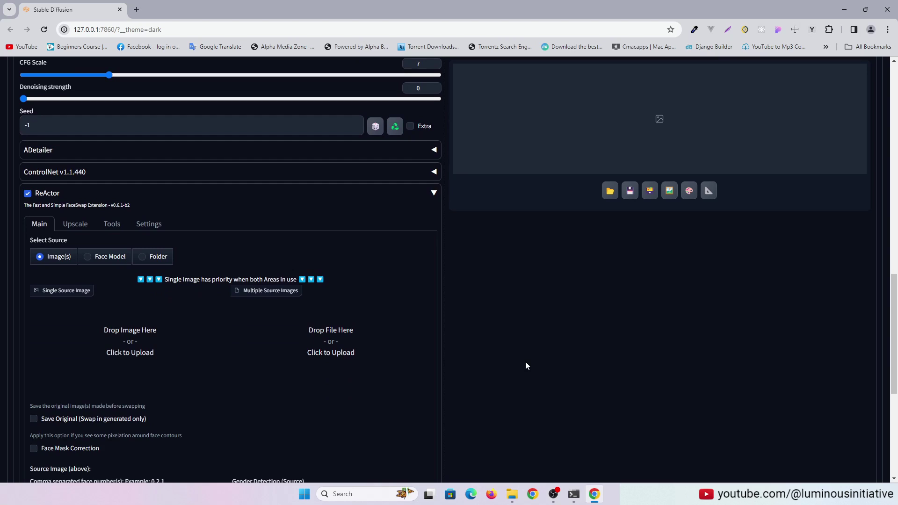
{"action": "scroll", "coordinate": [525, 366], "scroll_direction": "down", "scroll_amount": 3}
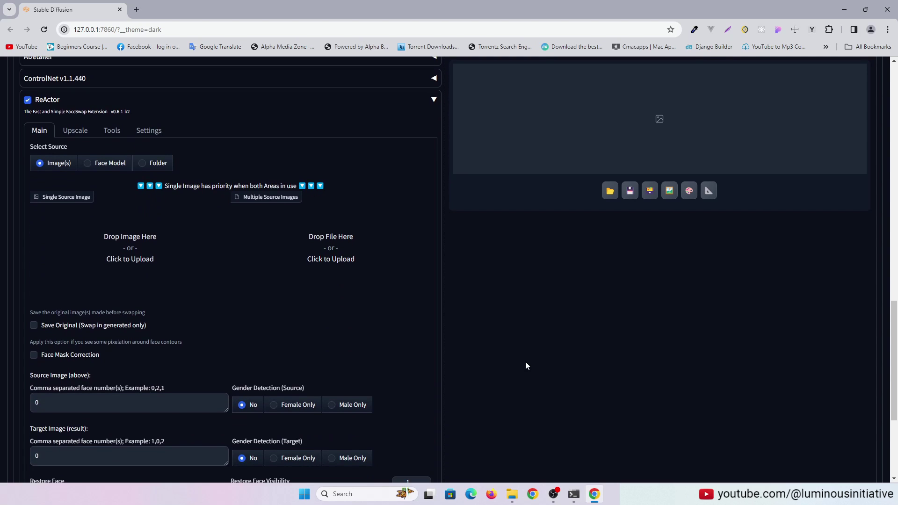
{"action": "left_click_drag", "start_coordinate": [451, 391], "coordinate": [101, 211]}
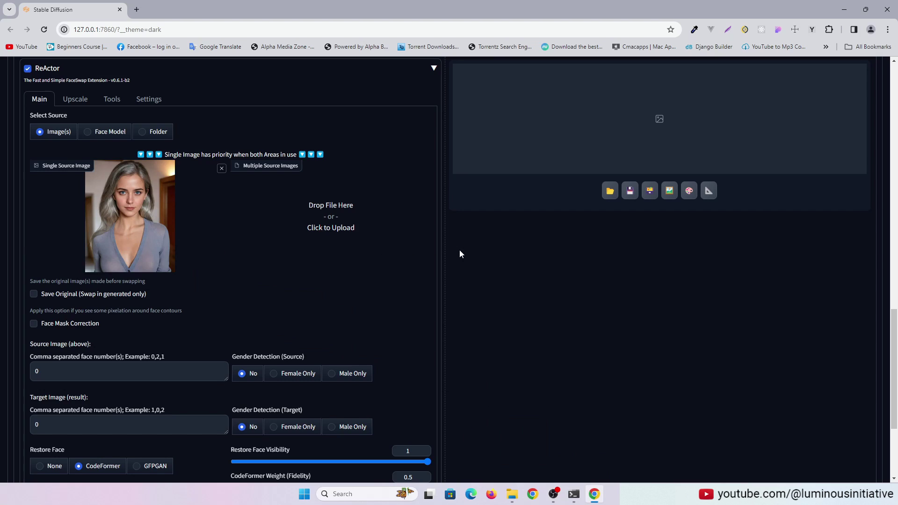
{"action": "scroll", "coordinate": [465, 257], "scroll_direction": "up", "scroll_amount": 20}
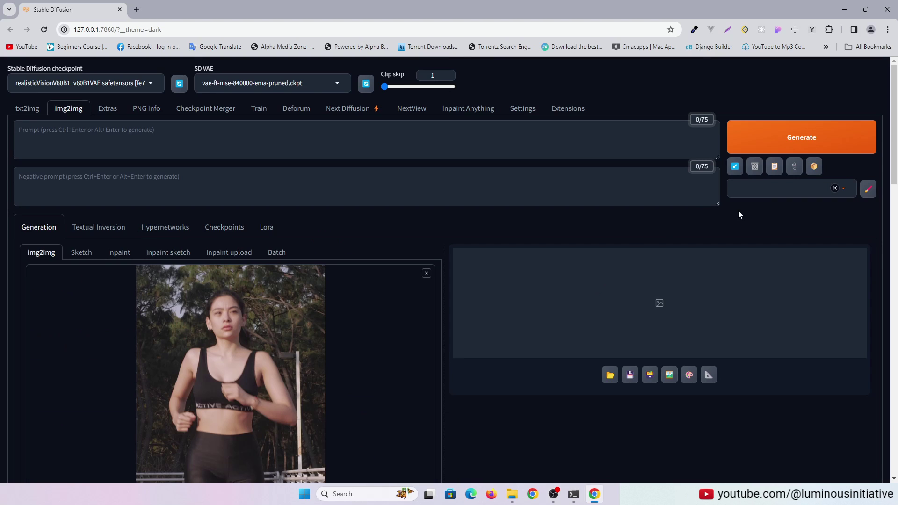
Generate a 432×768 face-swapped test frame, inspect it enlarged, then return to the Batch sub-tab
{"action": "left_click", "coordinate": [810, 140]}
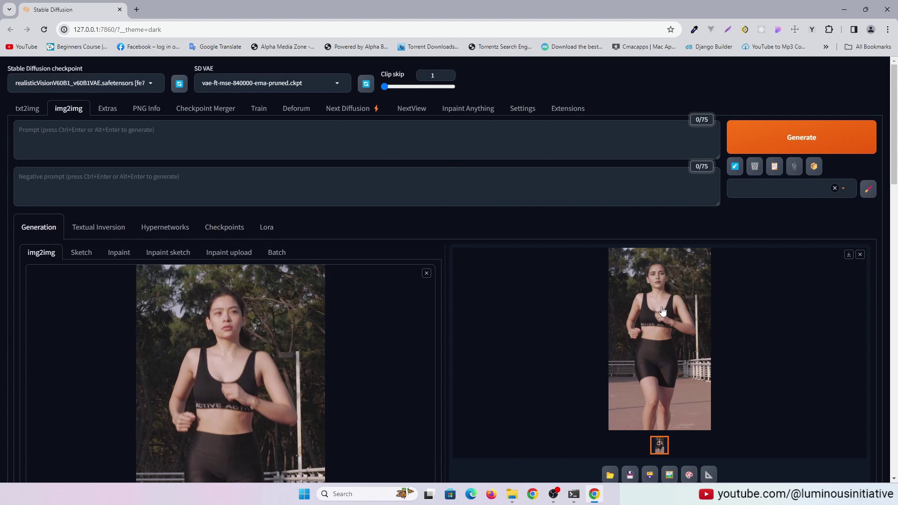
{"action": "left_click", "coordinate": [660, 311]}
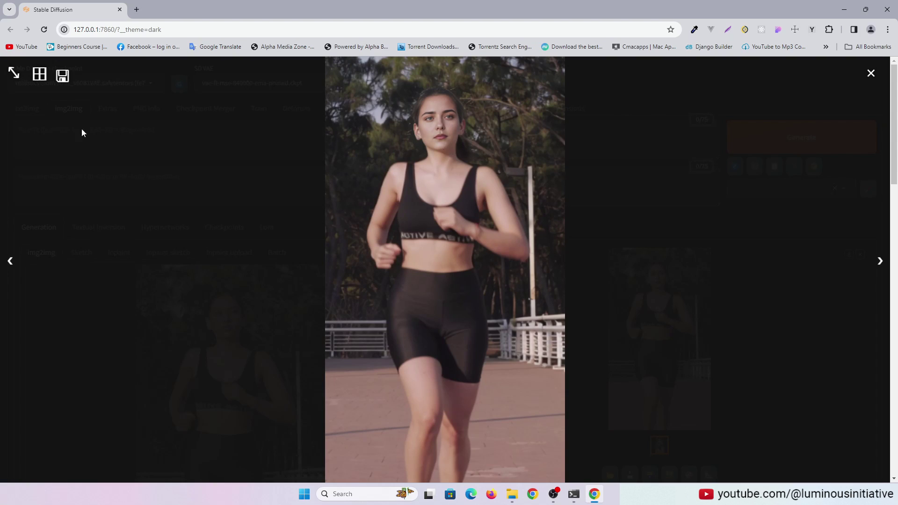
{"action": "left_click", "coordinate": [14, 73]}
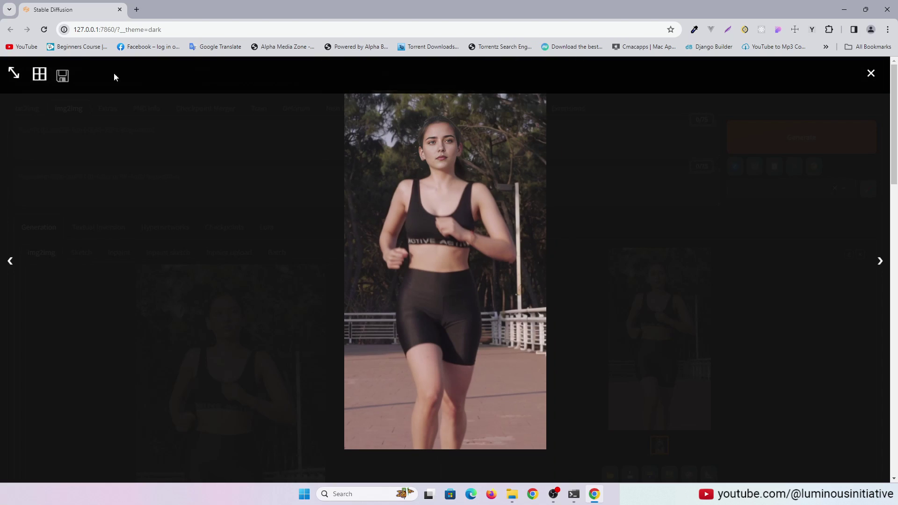
{"action": "left_click", "coordinate": [870, 73]}
{"action": "scroll", "coordinate": [464, 280], "scroll_direction": "down", "scroll_amount": 10}
{"action": "scroll", "coordinate": [527, 282], "scroll_direction": "up", "scroll_amount": 12}
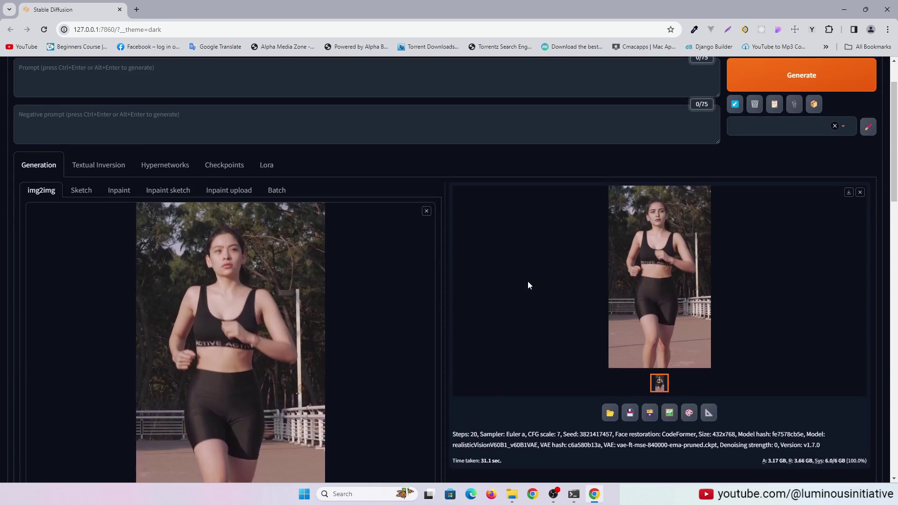
{"action": "left_click", "coordinate": [277, 252]}
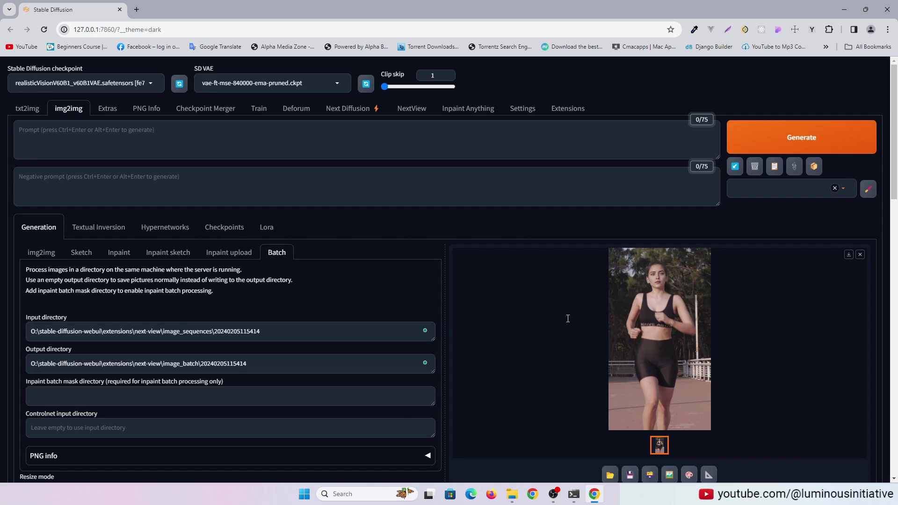
{"action": "scroll", "coordinate": [567, 319], "scroll_direction": "down", "scroll_amount": 6}
{"action": "scroll", "coordinate": [537, 338], "scroll_direction": "down", "scroll_amount": 11}
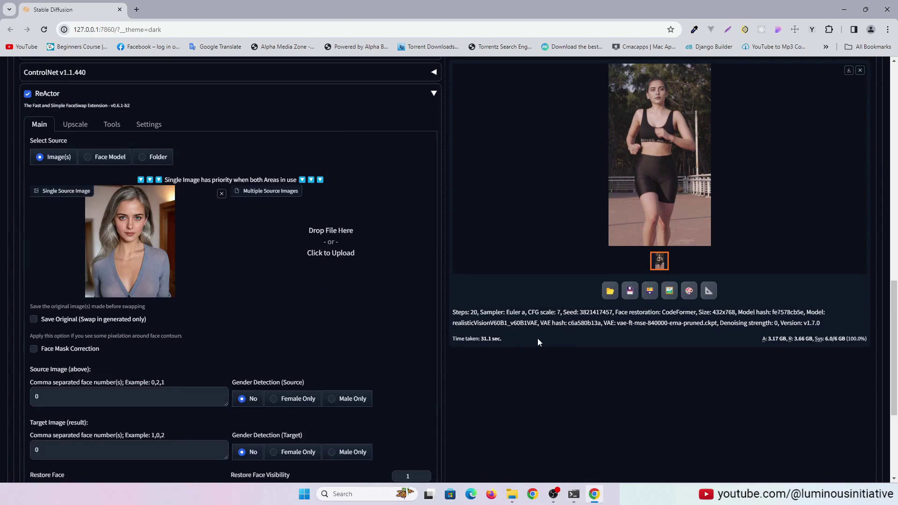
{"action": "scroll", "coordinate": [626, 326], "scroll_direction": "up", "scroll_amount": 8}
{"action": "scroll", "coordinate": [627, 326], "scroll_direction": "up", "scroll_amount": 8}
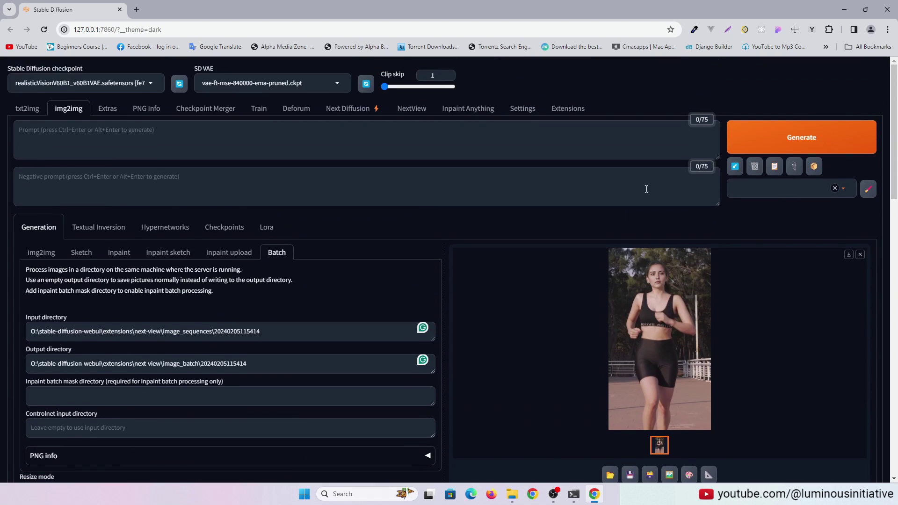
{"action": "left_click", "coordinate": [796, 142]}
{"action": "left_click", "coordinate": [574, 493]}
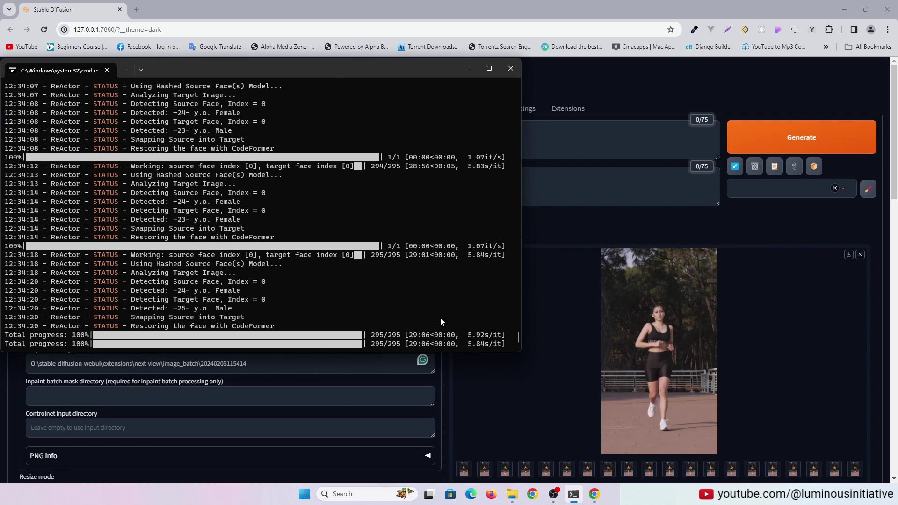
{"action": "left_click", "coordinate": [467, 68]}
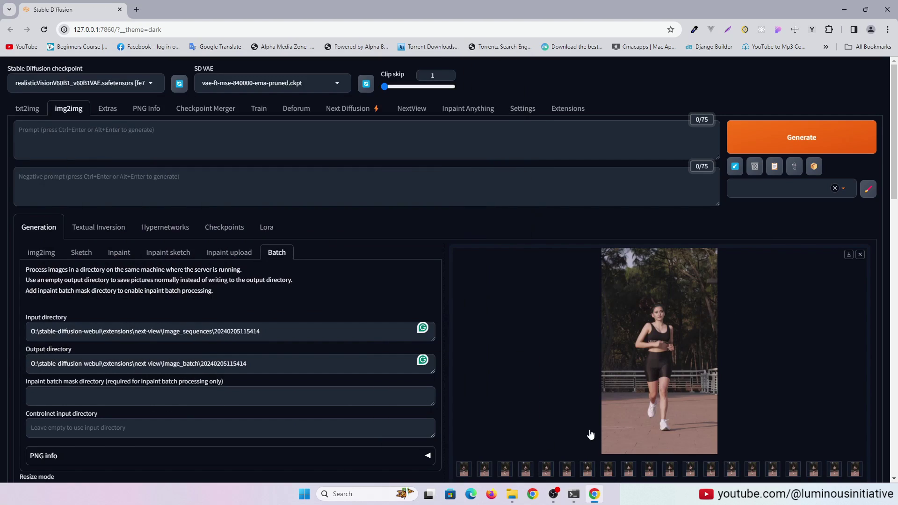
Open processed frame_0231.png from the output folder to check the swap, then return to the WebUI
{"action": "left_click", "coordinate": [512, 494]}
{"action": "scroll", "coordinate": [411, 218], "scroll_direction": "down", "scroll_amount": 10}
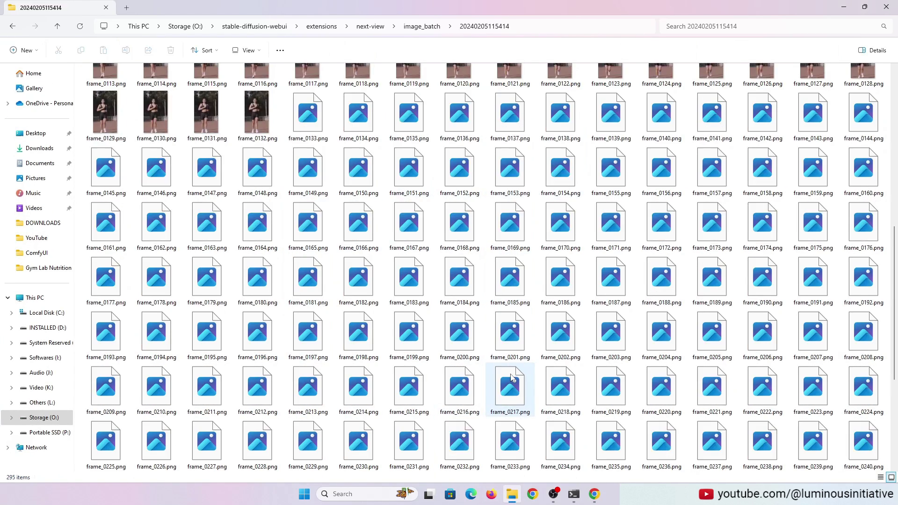
{"action": "right_click", "coordinate": [411, 218]}
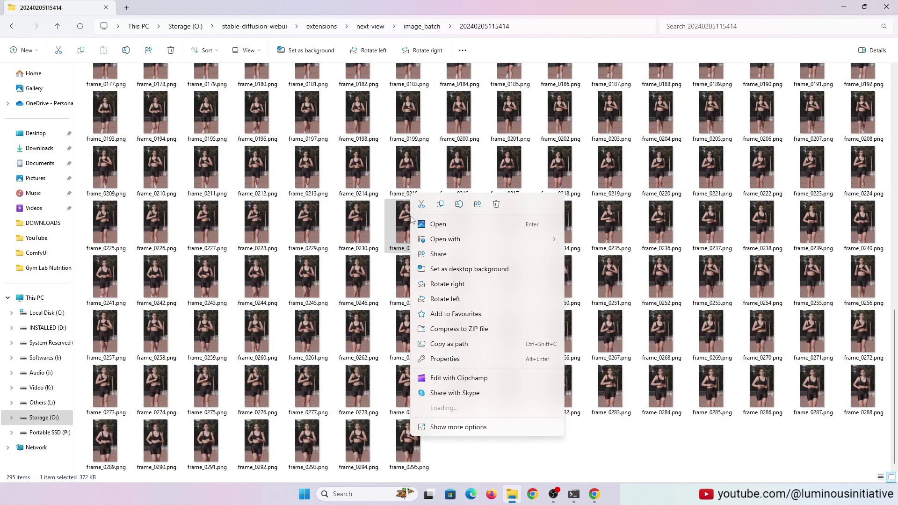
{"action": "left_click", "coordinate": [447, 227]}
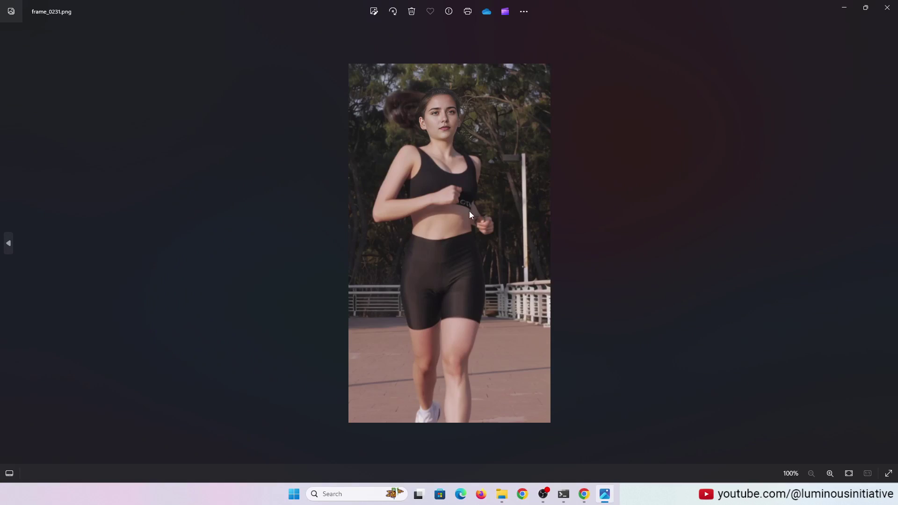
{"action": "left_click", "coordinate": [886, 7]}
{"action": "key", "text": "alt+Tab"}
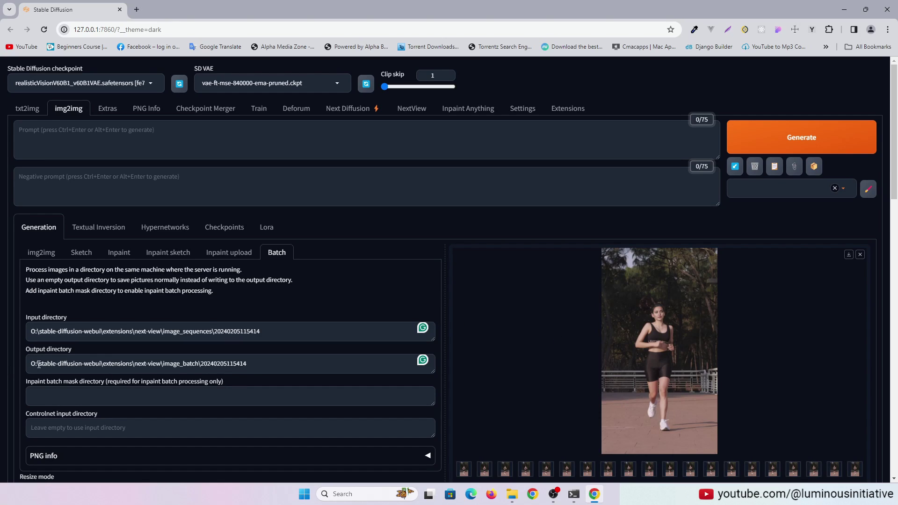
Build a 24 fps video in NextView from the image_batch output folder of swapped frames
{"action": "left_click_drag", "start_coordinate": [30, 363], "coordinate": [263, 363]}
{"action": "key", "text": "ctrl+c"}
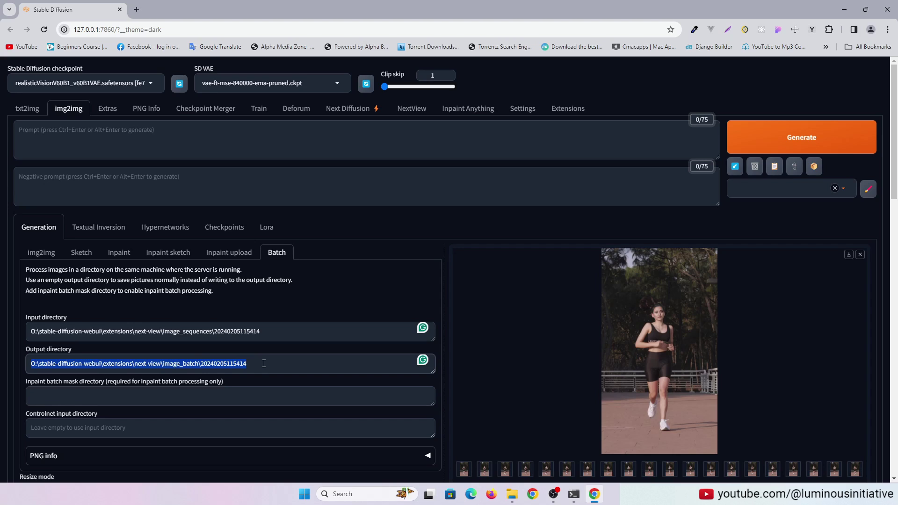
{"action": "left_click", "coordinate": [412, 109]}
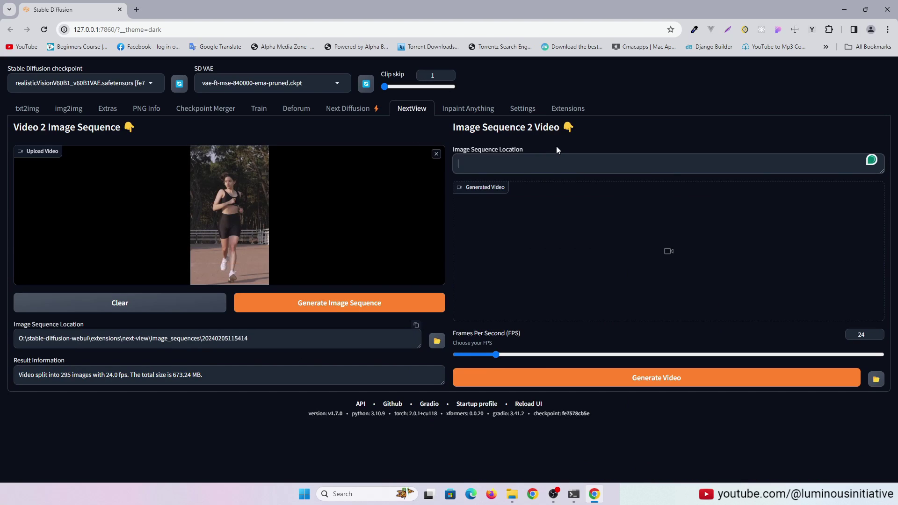
{"action": "key", "text": "ctrl+v"}
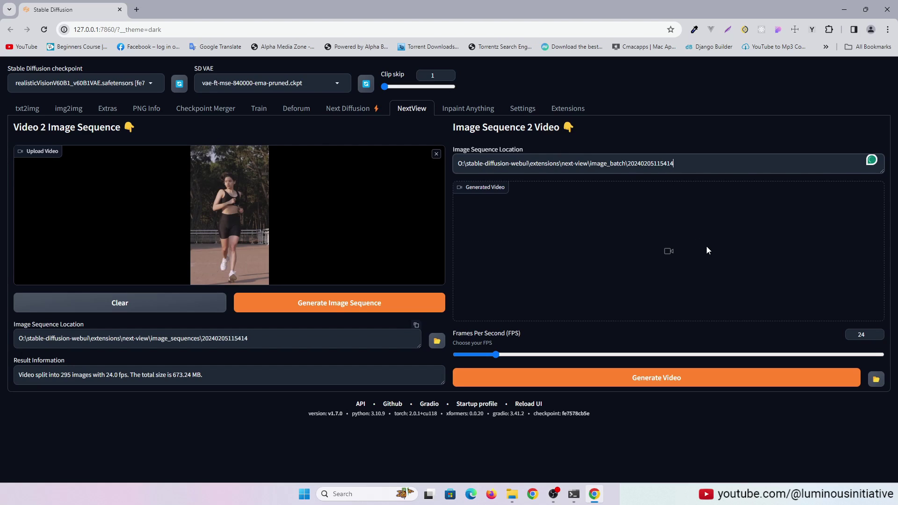
{"action": "left_click", "coordinate": [669, 382]}
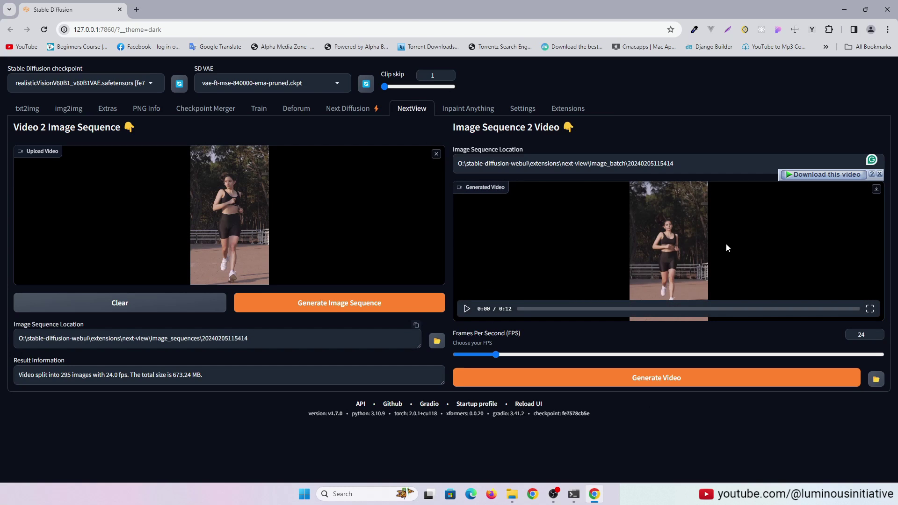
Play the generated face-swapped jogging video full screen
{"action": "left_click", "coordinate": [466, 308]}
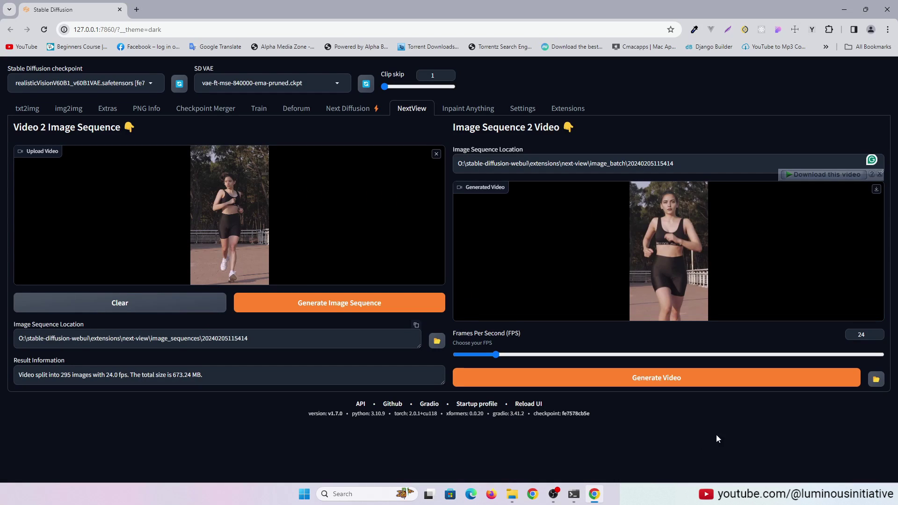
Check that output_video_20240205123607.mp4 is saved in output_videos, then return to the browser
{"action": "left_click", "coordinate": [875, 380]}
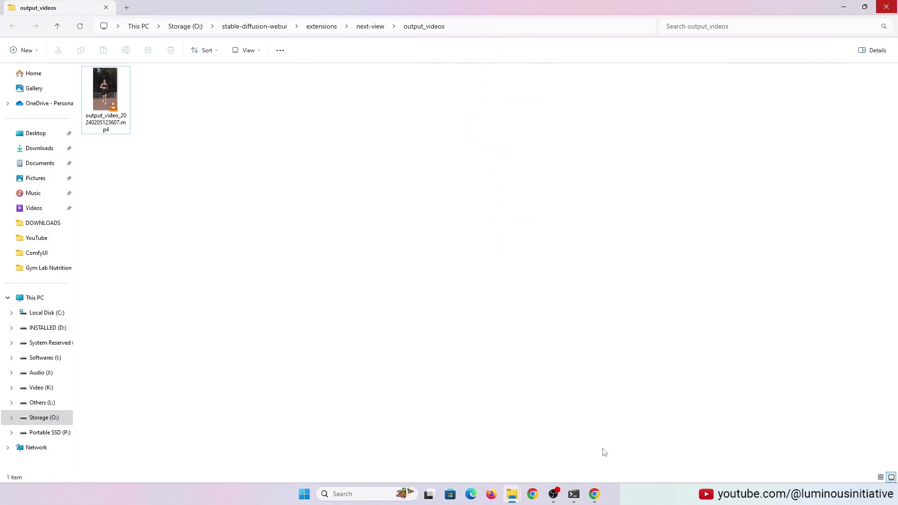
{"action": "left_click", "coordinate": [594, 494]}
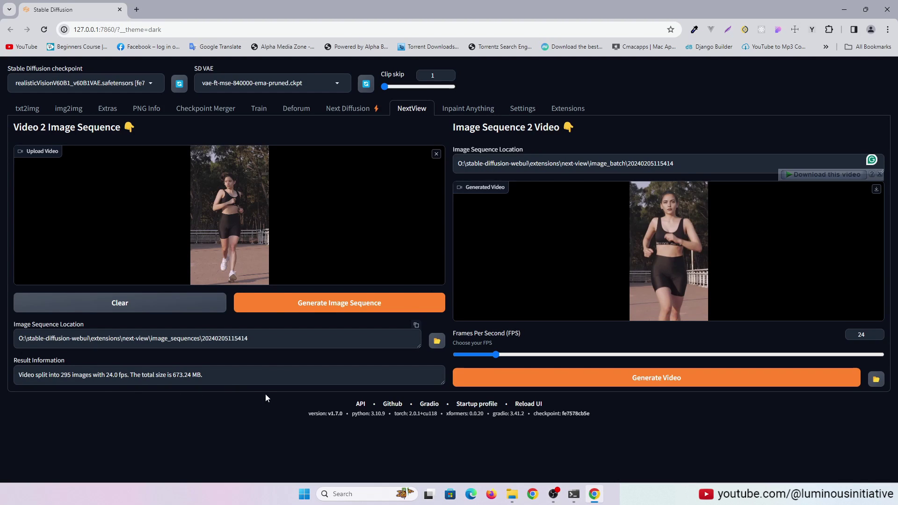